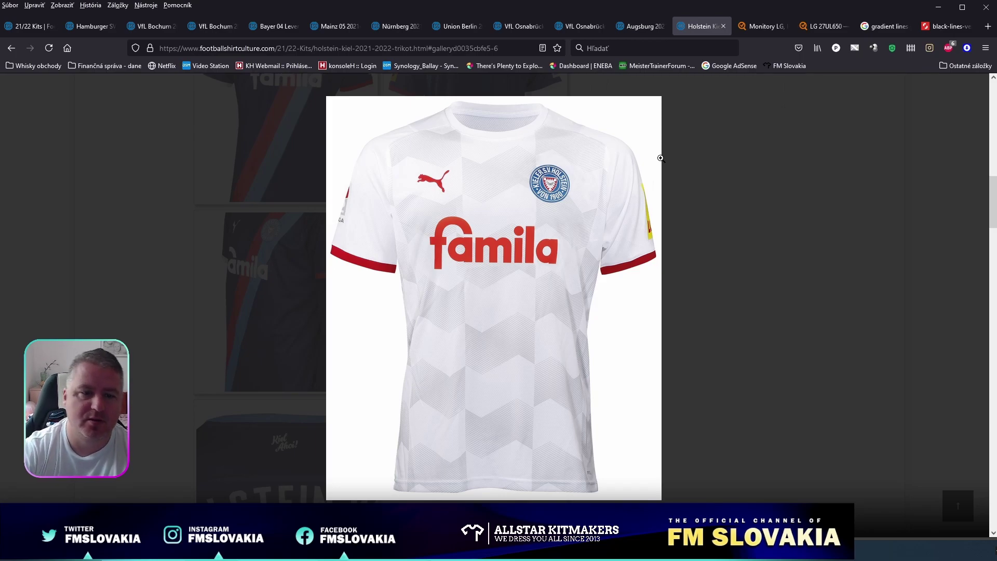
Enlarge the white Holstein Kiel shirt image, then return to the gradient lines results
{"action": "left_click", "coordinate": [483, 346]}
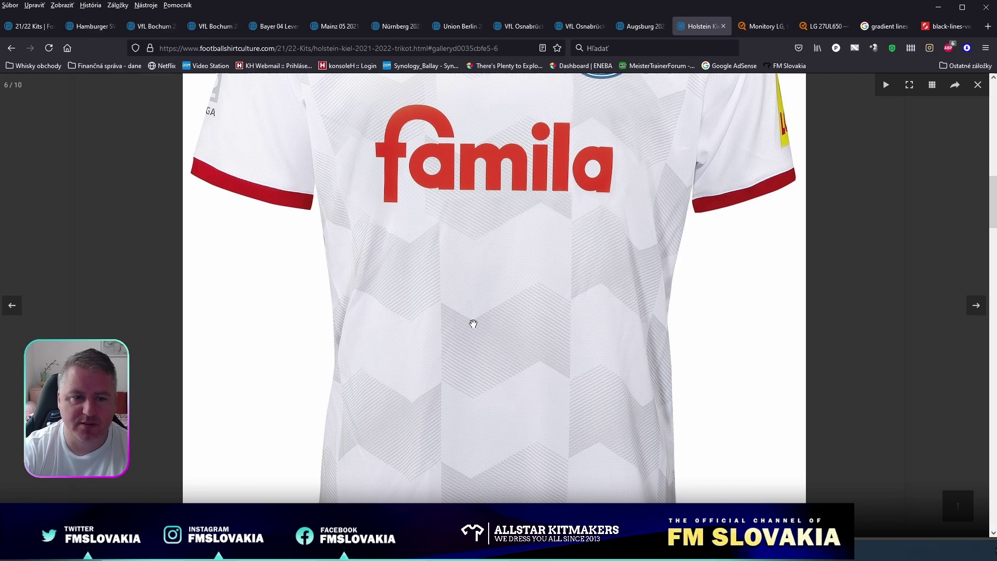
{"action": "left_click", "coordinate": [964, 28]}
Close the extra lines tab and browse the gradient lines results to the vertical line-gradient preview's options
{"action": "middle_click", "coordinate": [942, 24]}
{"action": "scroll", "coordinate": [414, 312], "scroll_direction": "up", "scroll_amount": 10}
{"action": "scroll", "coordinate": [414, 312], "scroll_direction": "down", "scroll_amount": 3}
{"action": "scroll", "coordinate": [415, 280], "scroll_direction": "up", "scroll_amount": 2}
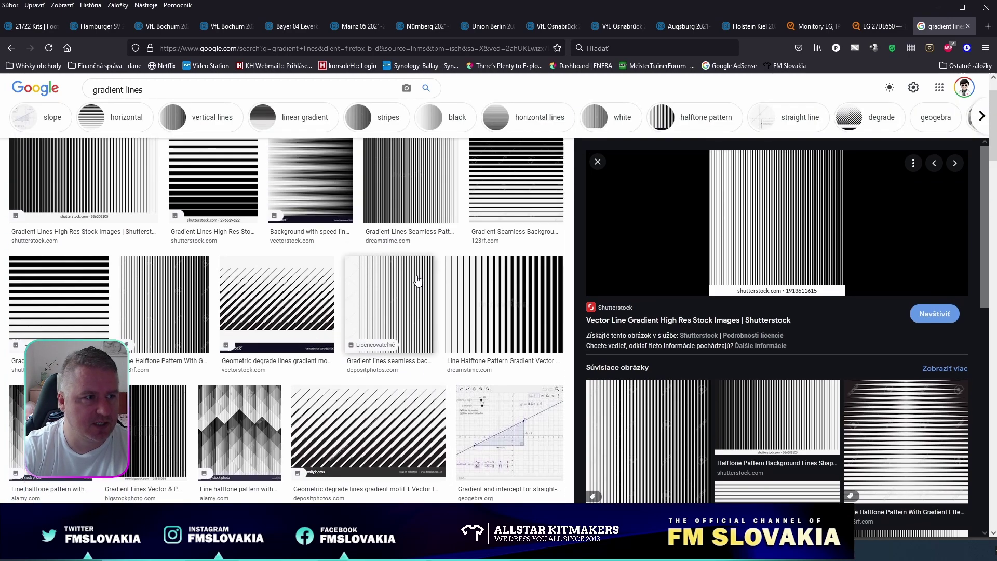
{"action": "scroll", "coordinate": [434, 286], "scroll_direction": "down", "scroll_amount": 3}
{"action": "scroll", "coordinate": [434, 289], "scroll_direction": "down", "scroll_amount": 5}
{"action": "scroll", "coordinate": [483, 307], "scroll_direction": "up", "scroll_amount": 1}
{"action": "scroll", "coordinate": [793, 296], "scroll_direction": "up", "scroll_amount": 1}
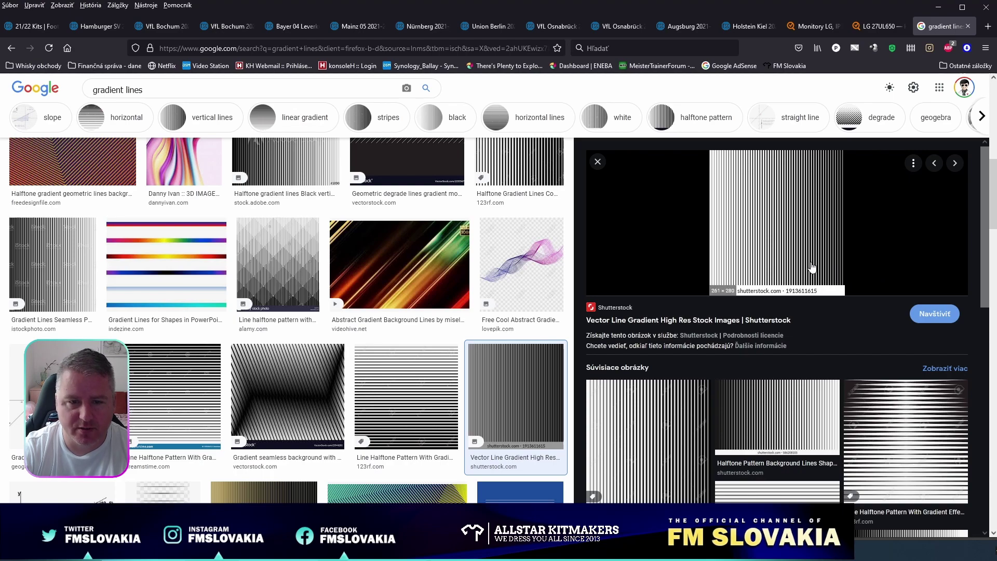
{"action": "right_click", "coordinate": [767, 230]}
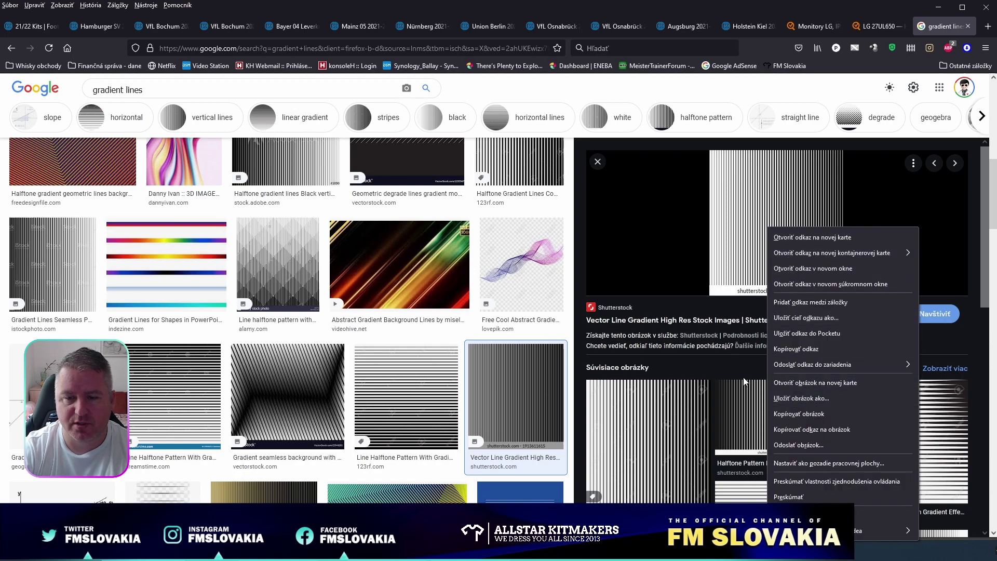
Bring the lines image into Photoshop, copy its top 261×46 px strip to Layer 1, hide Background
{"action": "left_click", "coordinate": [840, 385]}
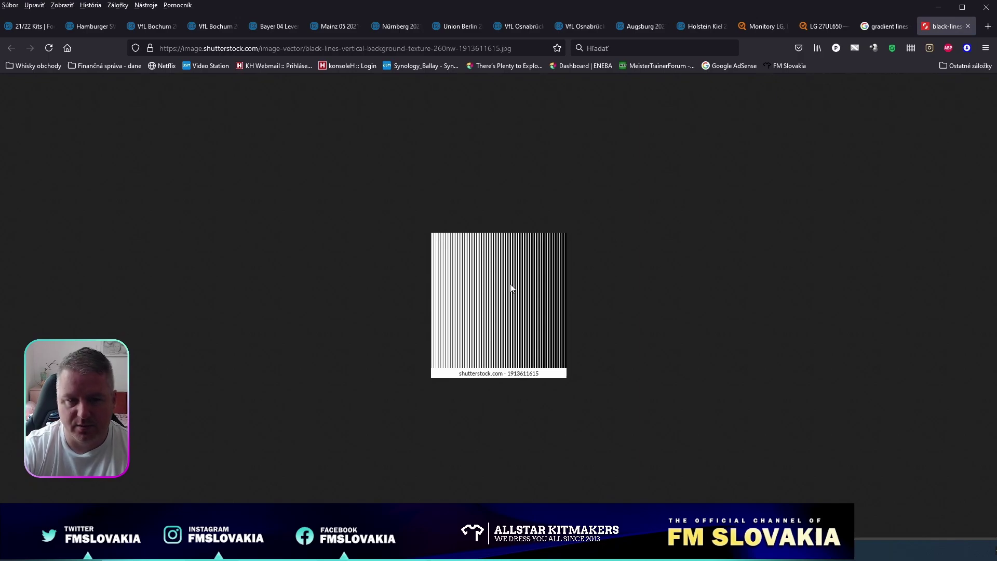
{"action": "left_click_drag", "start_coordinate": [511, 287], "coordinate": [448, 51]}
{"action": "left_click", "coordinate": [30, 54]}
{"action": "left_click_drag", "start_coordinate": [370, 221], "coordinate": [515, 244]}
{"action": "right_click", "coordinate": [405, 232]}
{"action": "left_click", "coordinate": [457, 304]}
{"action": "left_click", "coordinate": [862, 418]}
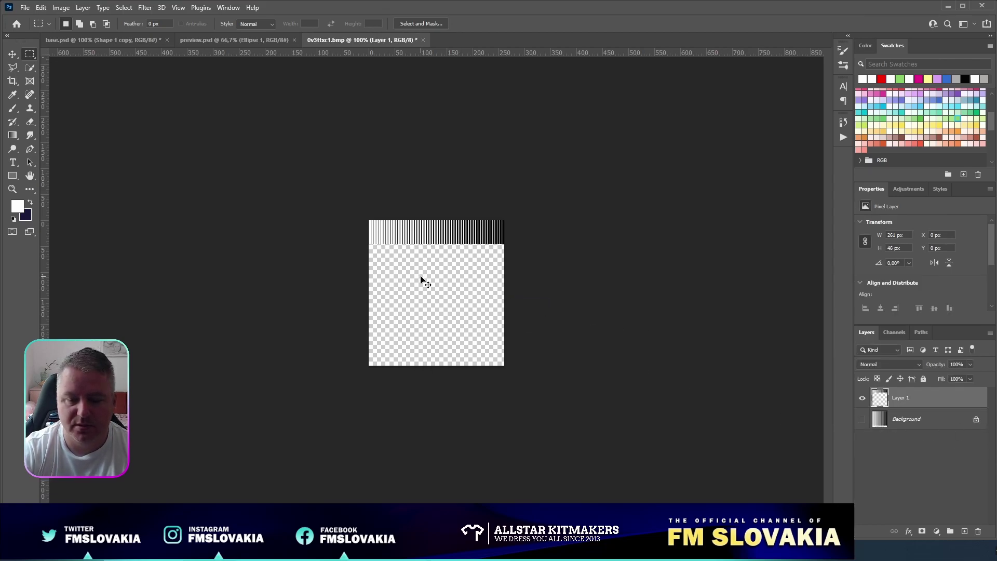
Select the white stripes with Color Range, remove them and deselect, leaving black lines only
{"action": "key", "text": "ctrl+plus"}
{"action": "key", "text": "ctrl+plus"}
{"action": "left_click", "coordinate": [123, 7]}
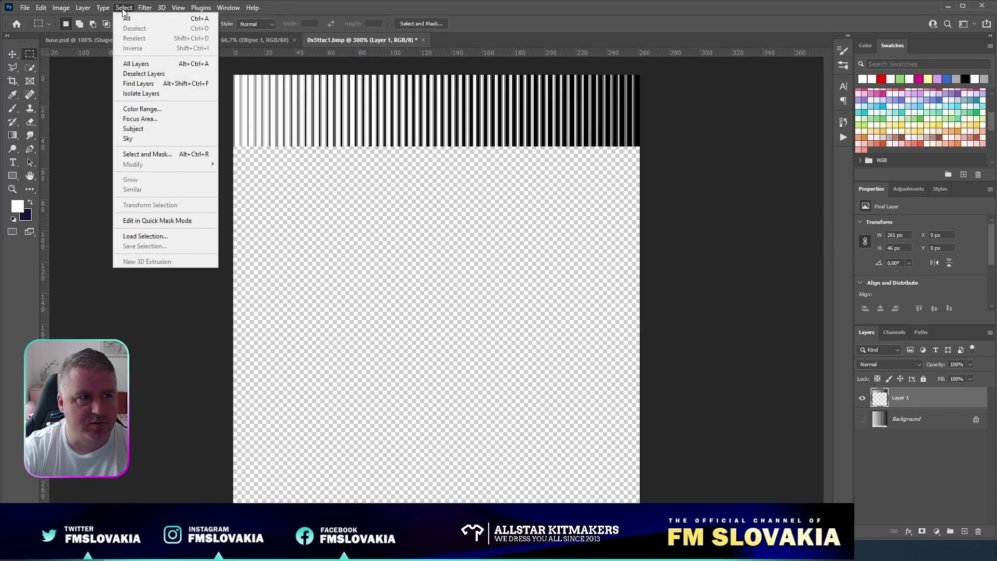
{"action": "left_click", "coordinate": [140, 105]}
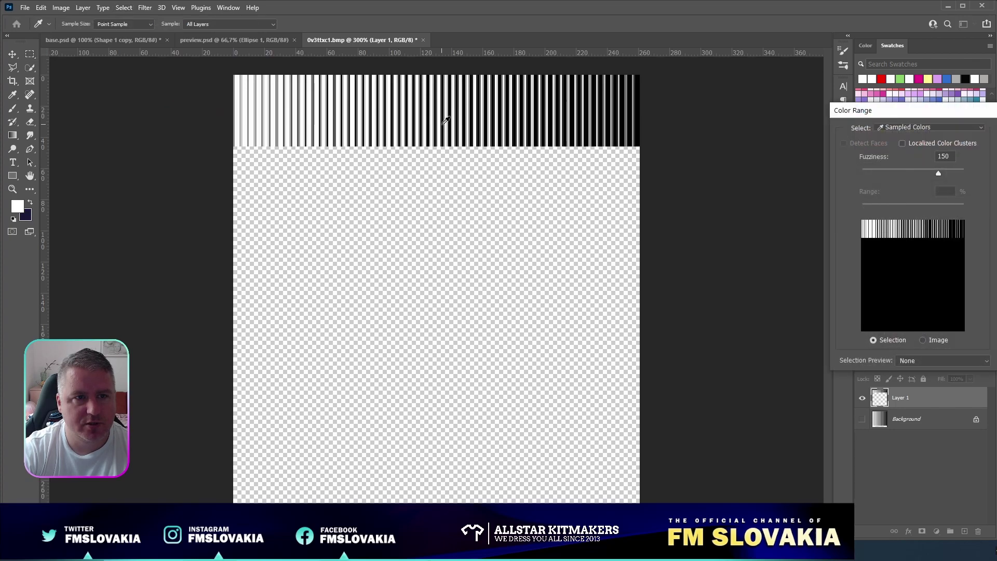
{"action": "left_click_drag", "start_coordinate": [899, 119], "coordinate": [747, 127]}
{"action": "left_click", "coordinate": [870, 148]}
{"action": "key", "text": "ctrl+d"}
{"action": "key", "text": "ctrl+plus"}
{"action": "key", "text": "ctrl+plus"}
Switch to Firefox and bring up the Holstein Kiel shirt tab for comparison
{"action": "scroll", "coordinate": [542, 349], "scroll_direction": "up", "scroll_amount": 5}
{"action": "key", "text": "alt+Tab"}
{"action": "left_click", "coordinate": [705, 27]}
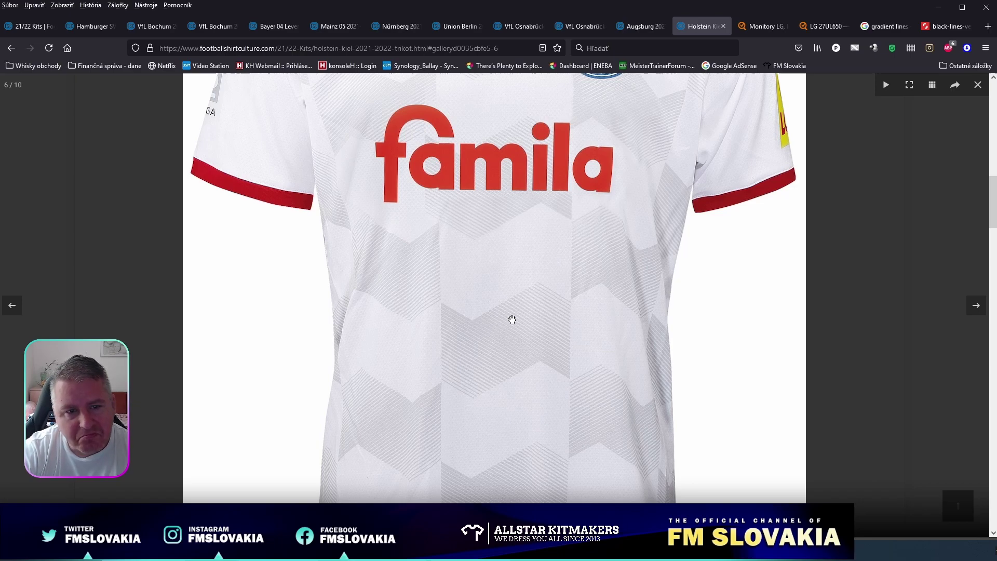
Delete the left part of the striped strip, leaving a 133×46 px strip of lines
{"action": "key", "text": "alt+Tab"}
{"action": "left_click_drag", "start_coordinate": [225, 170], "coordinate": [525, 352]}
{"action": "key", "text": "ctrl+d"}
{"action": "left_click_drag", "start_coordinate": [95, 154], "coordinate": [427, 412]}
{"action": "key", "text": "Delete"}
{"action": "key", "text": "ctrl+d"}
Move the strip toward the canvas centre and nudge it slightly lower
{"action": "key", "text": "v"}
{"action": "left_click_drag", "start_coordinate": [558, 246], "coordinate": [392, 371]}
{"action": "left_click_drag", "start_coordinate": [468, 358], "coordinate": [468, 386]}
{"action": "key", "text": "ctrl"}
Rotate the strip 90° clockwise so the lines run horizontally, and set its height to 60 px
{"action": "left_click", "coordinate": [41, 8]}
{"action": "mouse_move", "coordinate": [113, 243]}
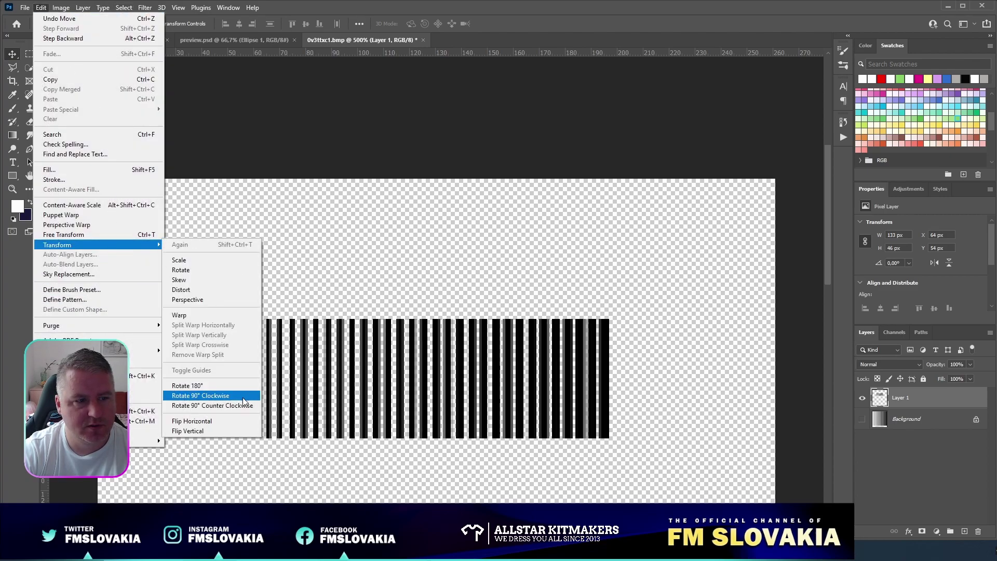
{"action": "left_click", "coordinate": [238, 397]}
{"action": "key", "text": "ctrl+t"}
{"action": "left_click", "coordinate": [217, 24]}
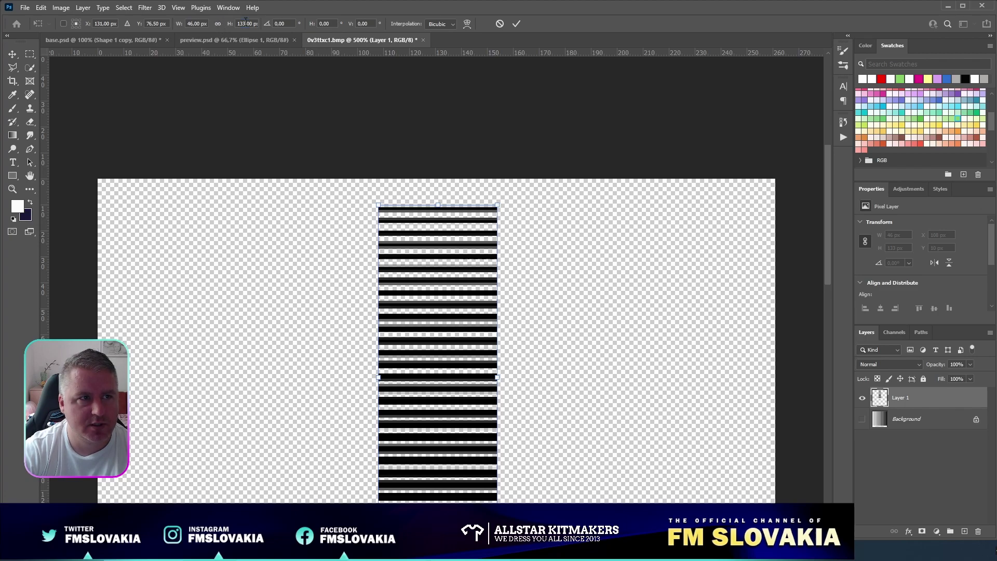
{"action": "type", "text": "60"}
{"action": "left_click", "coordinate": [516, 24]}
{"action": "key", "text": "ctrl"}
Set the strip's width to 120 px and duplicate the layer
{"action": "key", "text": "ctrl+t"}
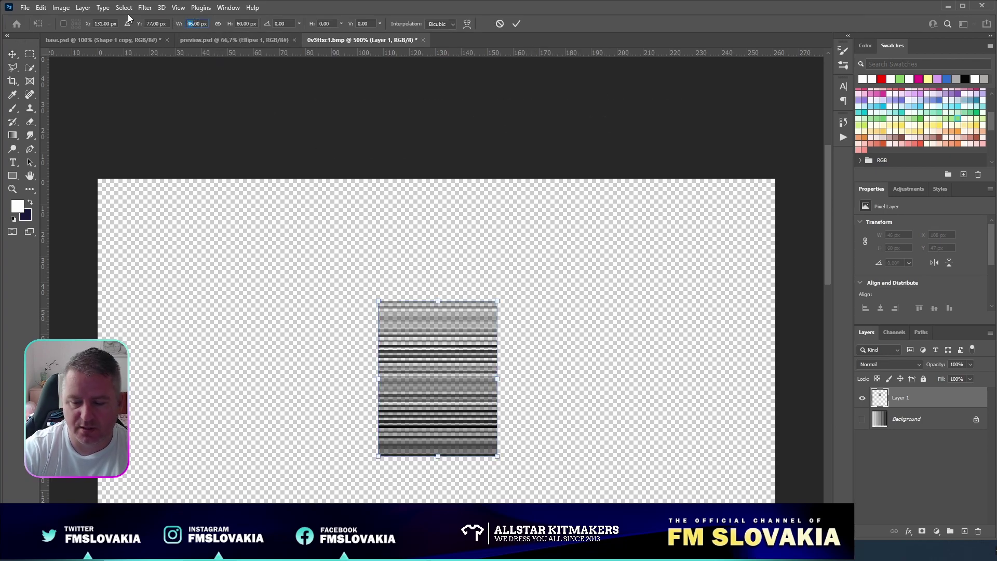
{"action": "type", "text": "1"}
{"action": "key", "text": "Return"}
{"action": "type", "text": "120"}
{"action": "key", "text": "Return"}
{"action": "key", "text": "Return"}
{"action": "key", "text": "ctrl"}
{"action": "key", "text": "ctrl+j"}
Flip Layer 1 copy vertically and offset it 60 px down and 60 px right
{"action": "left_click", "coordinate": [40, 8]}
{"action": "mouse_move", "coordinate": [86, 245]}
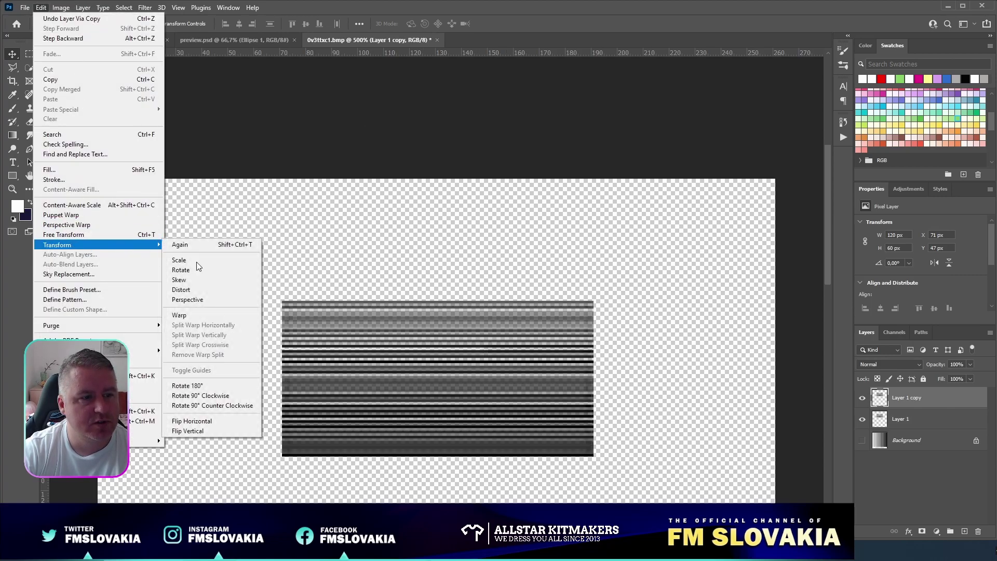
{"action": "left_click", "coordinate": [245, 431]}
{"action": "left_click_drag", "start_coordinate": [439, 341], "coordinate": [440, 496]}
{"action": "scroll", "coordinate": [686, 404], "scroll_direction": "down", "scroll_amount": 3}
{"action": "left_click_drag", "start_coordinate": [403, 369], "coordinate": [556, 369]}
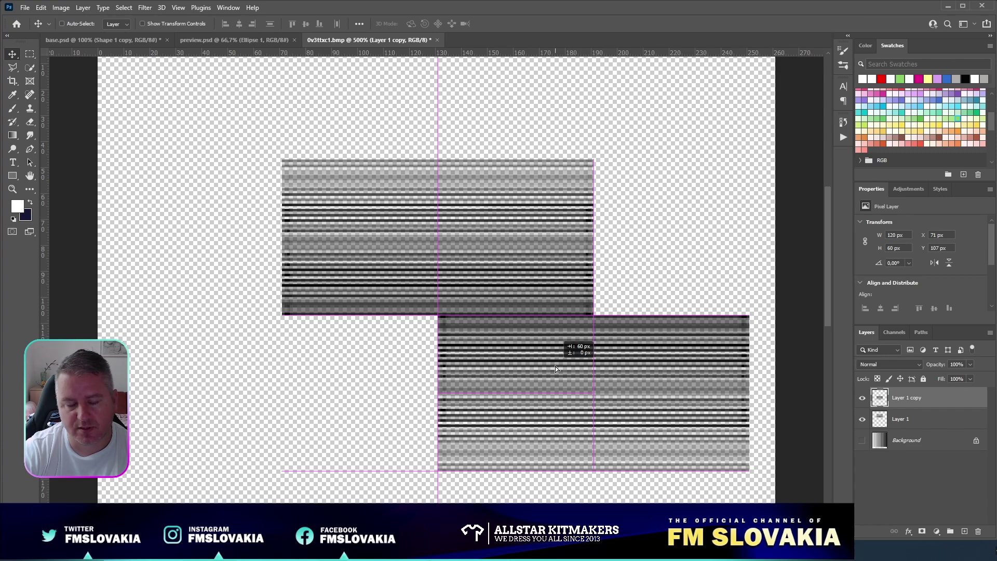
{"action": "left_click_drag", "start_coordinate": [556, 366], "coordinate": [555, 366]}
Select both striped layers and rotate them together by -45°
{"action": "left_click", "coordinate": [925, 419], "text": "shift"}
{"action": "key", "text": "ctrl+t"}
{"action": "type", "text": "-45"}
{"action": "left_click_drag", "start_coordinate": [493, 305], "coordinate": [443, 294]}
{"action": "left_click", "coordinate": [517, 23]}
Scale the zigzag pair to 60 px tall and move it down and left
{"action": "key", "text": "ctrl+minus"}
{"action": "key", "text": "ctrl+minus"}
{"action": "key", "text": "ctrl+t"}
{"action": "type", "text": "60"}
{"action": "key", "text": "Return"}
{"action": "left_click", "coordinate": [517, 24]}
{"action": "left_click_drag", "start_coordinate": [443, 236], "coordinate": [427, 266]}
Compare against the shirt reference in the browser, then zoom back in on the zigzag
{"action": "left_click", "coordinate": [291, 550]}
{"action": "mouse_move", "coordinate": [373, 245]}
{"action": "key", "text": "alt+Tab"}
{"action": "key", "text": "ctrl+minus"}
{"action": "key", "text": "ctrl+minus"}
{"action": "key", "text": "ctrl+plus"}
{"action": "key", "text": "ctrl+plus"}
{"action": "left_click_drag", "start_coordinate": [437, 52], "coordinate": [447, 217]}
{"action": "left_click_drag", "start_coordinate": [453, 48], "coordinate": [471, 217]}
{"action": "left_click_drag", "start_coordinate": [471, 217], "coordinate": [471, 311]}
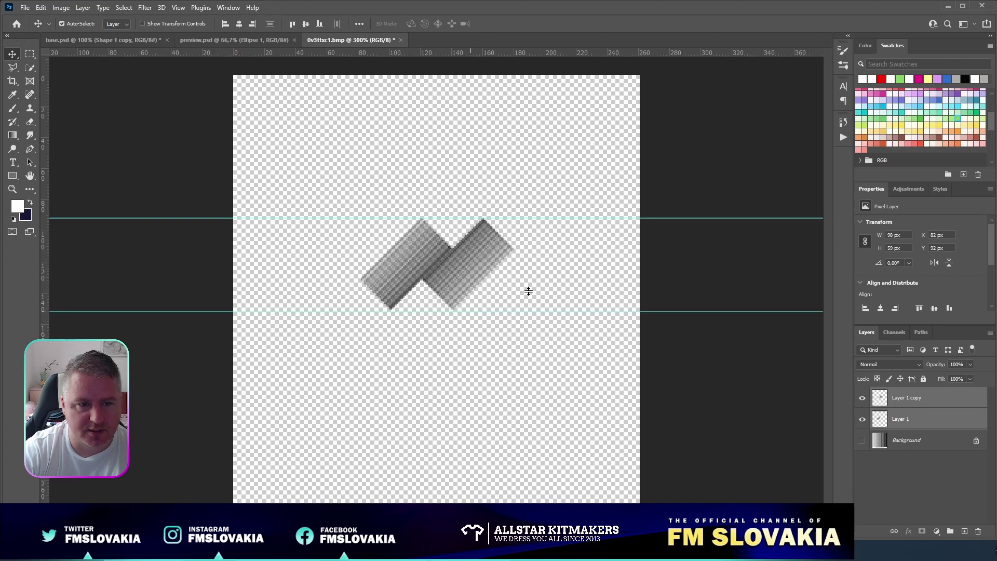
{"action": "key", "text": "ctrl"}
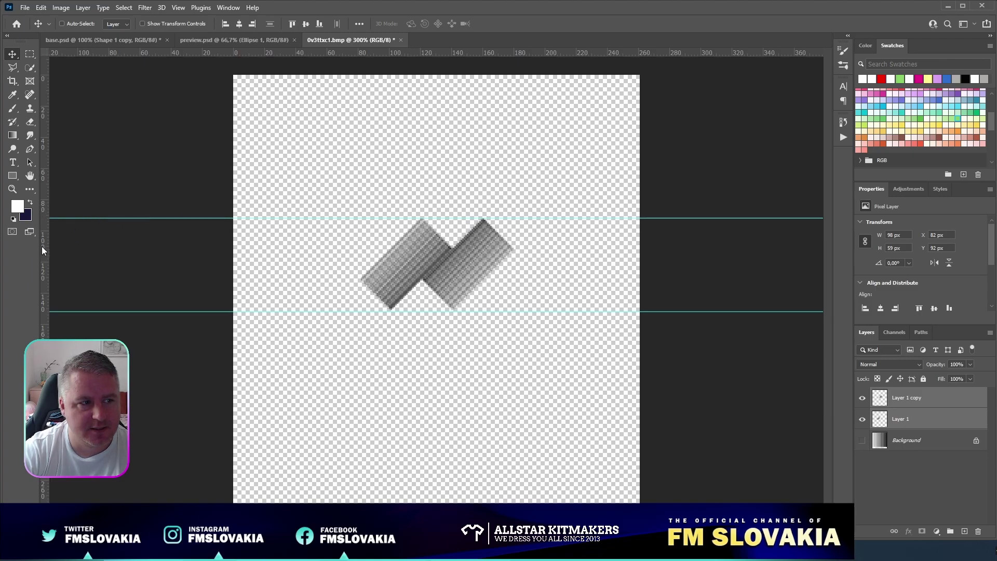
{"action": "left_click_drag", "start_coordinate": [41, 246], "coordinate": [34, 273]}
Merge the two zigzag layers into a single layer
{"action": "right_click", "coordinate": [917, 403]}
{"action": "left_click", "coordinate": [946, 408]}
{"action": "key", "text": "ctrl"}
Resize the merged zigzag to 140 px wide and 60 px high
{"action": "key", "text": "ctrl+t"}
{"action": "type", "text": "120"}
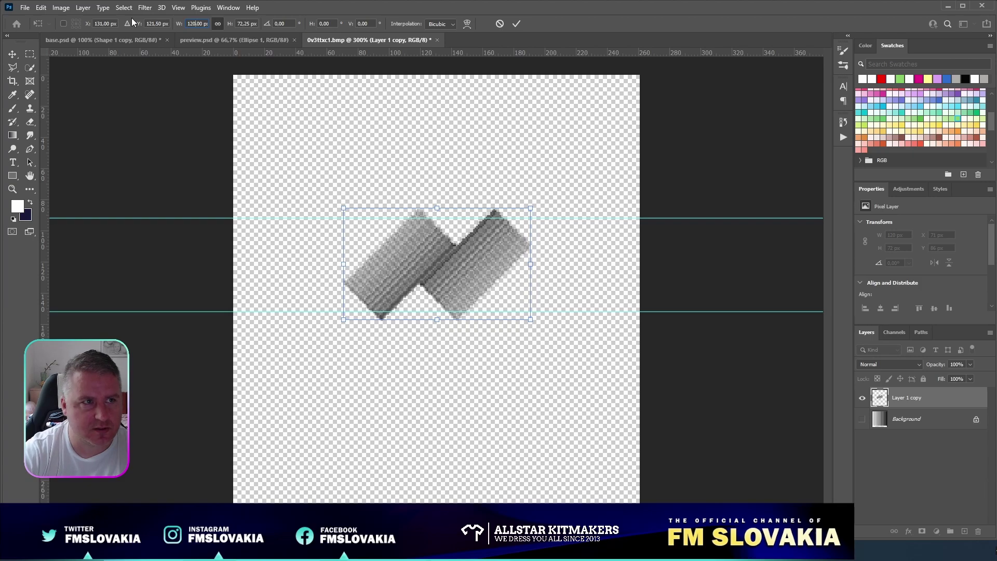
{"action": "type", "text": "98"}
{"action": "key", "text": "Return"}
{"action": "left_click", "coordinate": [193, 21]}
{"action": "type", "text": "12060"}
{"action": "key", "text": "Return"}
{"action": "type", "text": "140"}
{"action": "key", "text": "Return"}
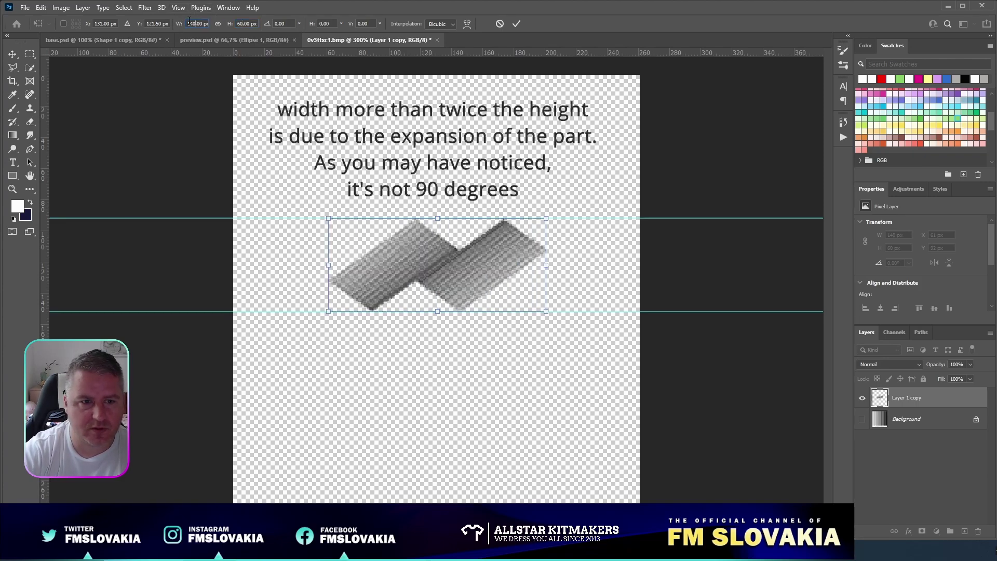
Commit the zigzag resize and place vertical guides on its left and right edges
{"action": "left_click", "coordinate": [519, 26]}
{"action": "left_click_drag", "start_coordinate": [44, 238], "coordinate": [328, 262]}
{"action": "left_click_drag", "start_coordinate": [48, 263], "coordinate": [546, 305]}
Marquee-select the zigzag's bounds and add vertical and horizontal guides through its centre
{"action": "left_click", "coordinate": [30, 54]}
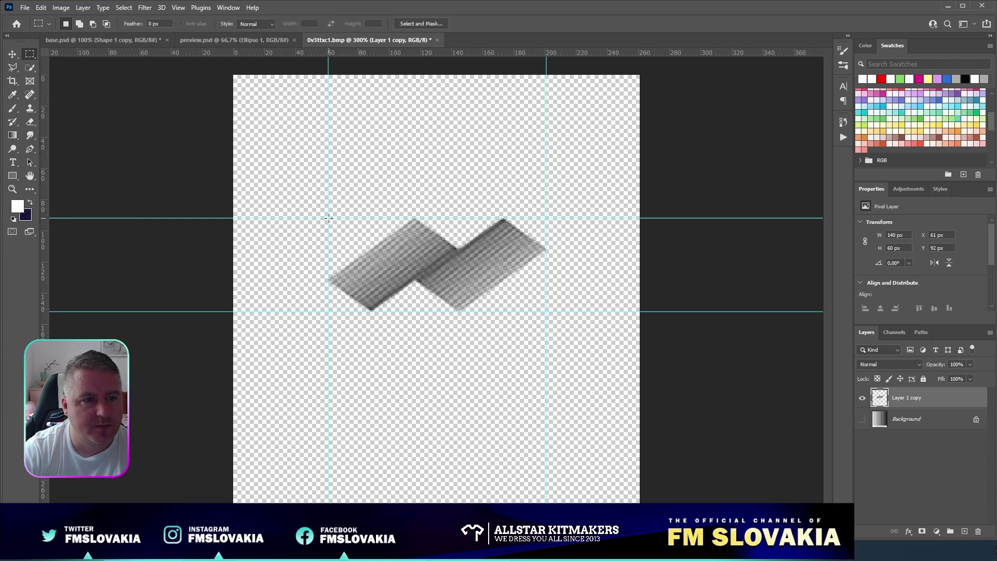
{"action": "left_click_drag", "start_coordinate": [329, 218], "coordinate": [546, 313]}
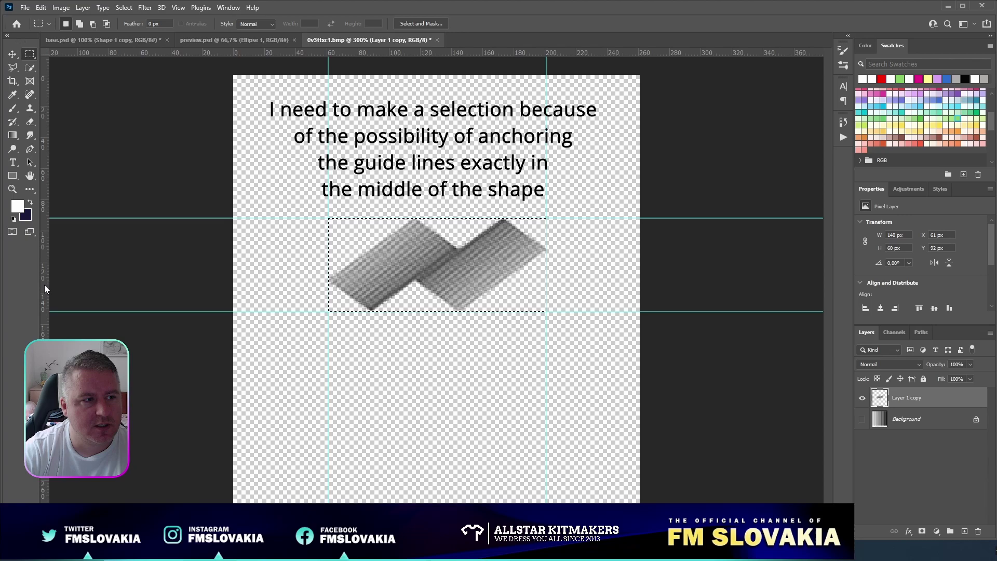
{"action": "left_click_drag", "start_coordinate": [45, 284], "coordinate": [441, 285]}
{"action": "left_click_drag", "start_coordinate": [453, 50], "coordinate": [485, 266]}
Select a 60×60 px square at the guide crossing and copy it to a new layer
{"action": "key", "text": "ctrl+d"}
{"action": "left_click_drag", "start_coordinate": [437, 264], "coordinate": [391, 218]}
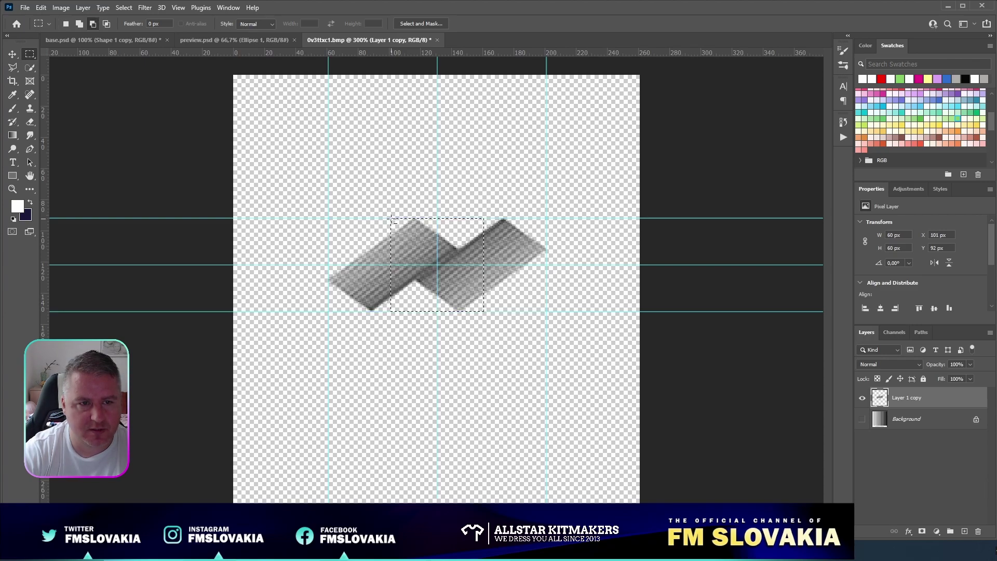
{"action": "right_click", "coordinate": [451, 278]}
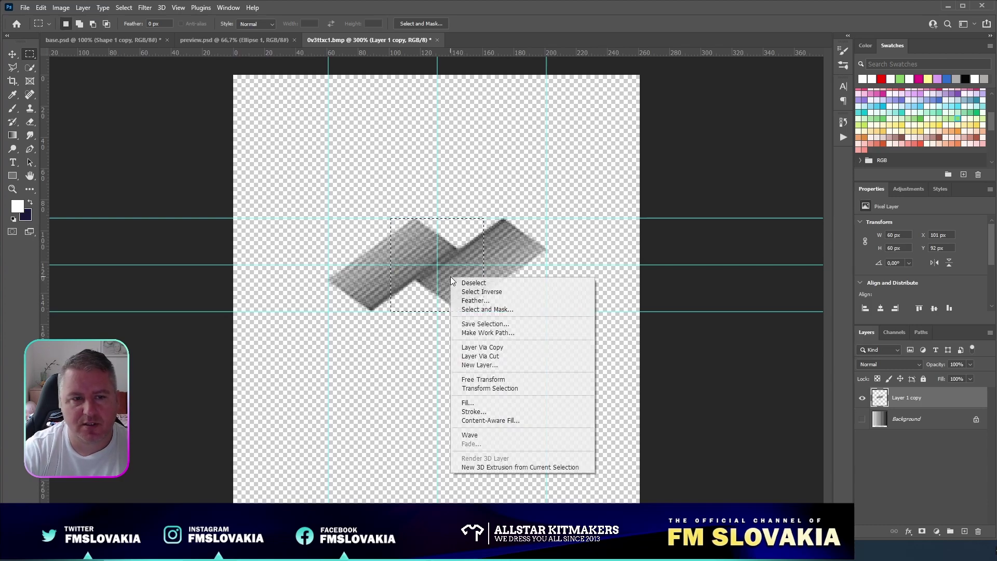
{"action": "left_click", "coordinate": [516, 347]}
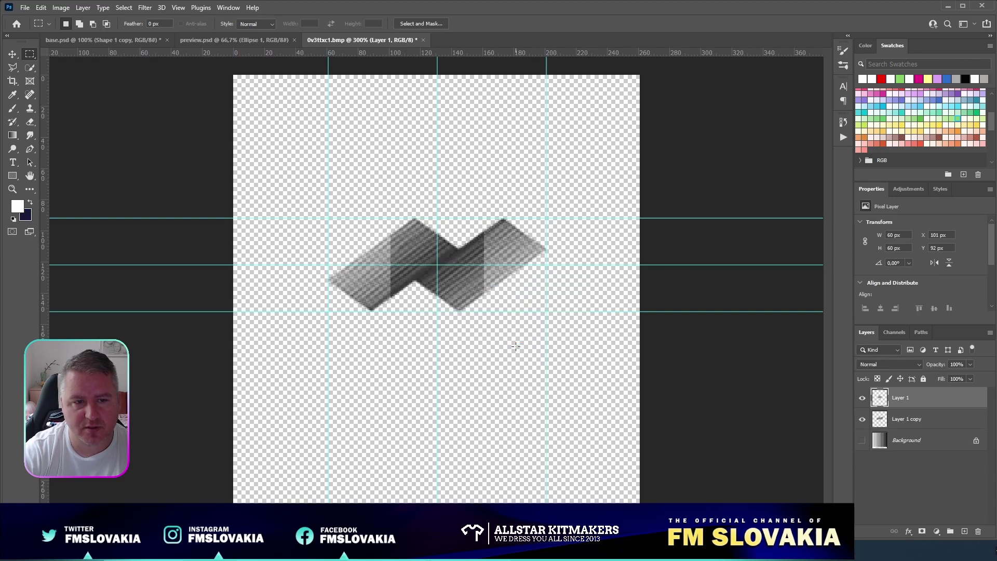
Hide the wider Layer 1 copy zigzag and compare with the reference shirt
{"action": "left_click", "coordinate": [862, 419]}
{"action": "left_click", "coordinate": [11, 54]}
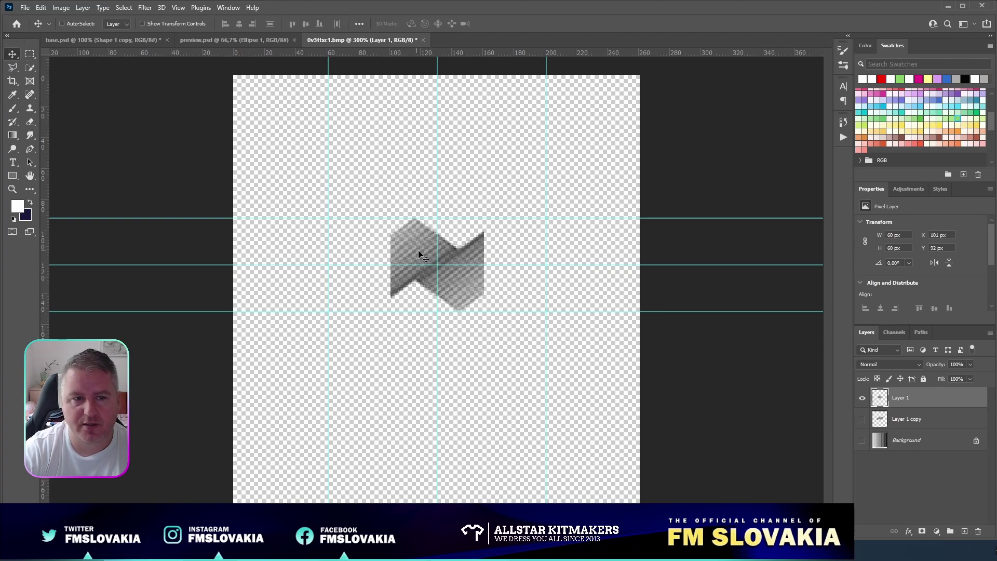
{"action": "key", "text": "alt+Tab"}
{"action": "key", "text": "alt+Tab"}
Drag the zigzag tile into base.psd and try a vertical flip via Edit > Transform
{"action": "left_click_drag", "start_coordinate": [412, 251], "coordinate": [433, 295]}
{"action": "key", "text": "alt+Tab"}
{"action": "key", "text": "alt+Tab"}
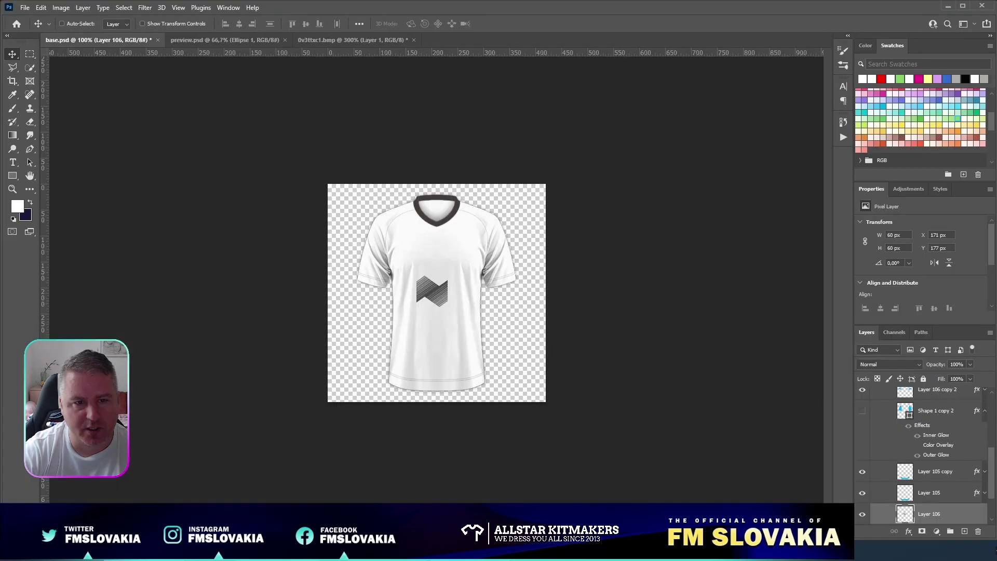
{"action": "left_click", "coordinate": [41, 8]}
{"action": "mouse_move", "coordinate": [135, 246]}
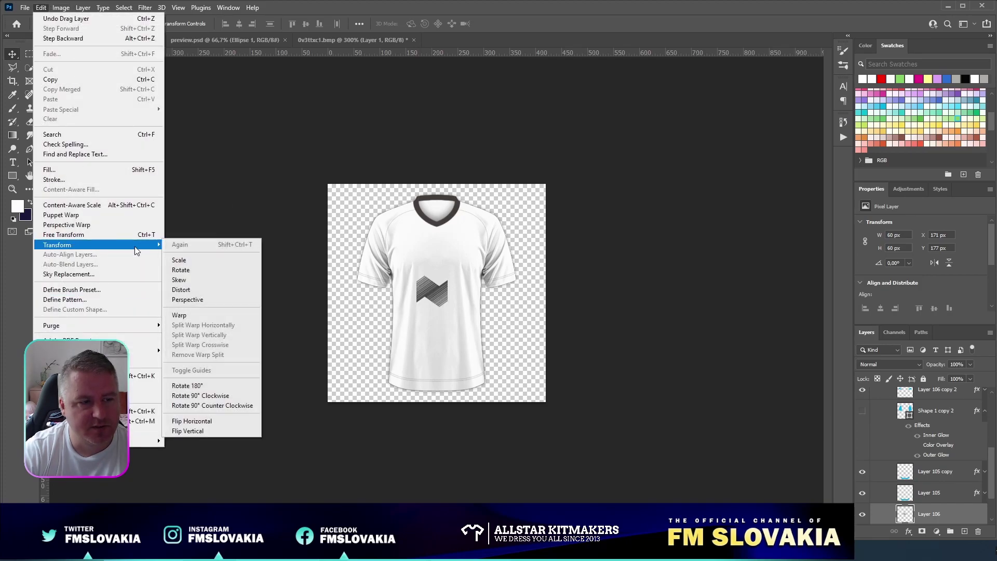
{"action": "left_click", "coordinate": [212, 432]}
{"action": "key", "text": "ctrl+z"}
Centre the zigzag horizontally and vertically on the whole canvas, then deselect
{"action": "left_click_drag", "start_coordinate": [442, 295], "coordinate": [445, 297]}
{"action": "key", "text": "ctrl+a"}
{"action": "left_click", "coordinate": [239, 23]}
{"action": "left_click", "coordinate": [306, 24]}
{"action": "key", "text": "ctrl+d"}
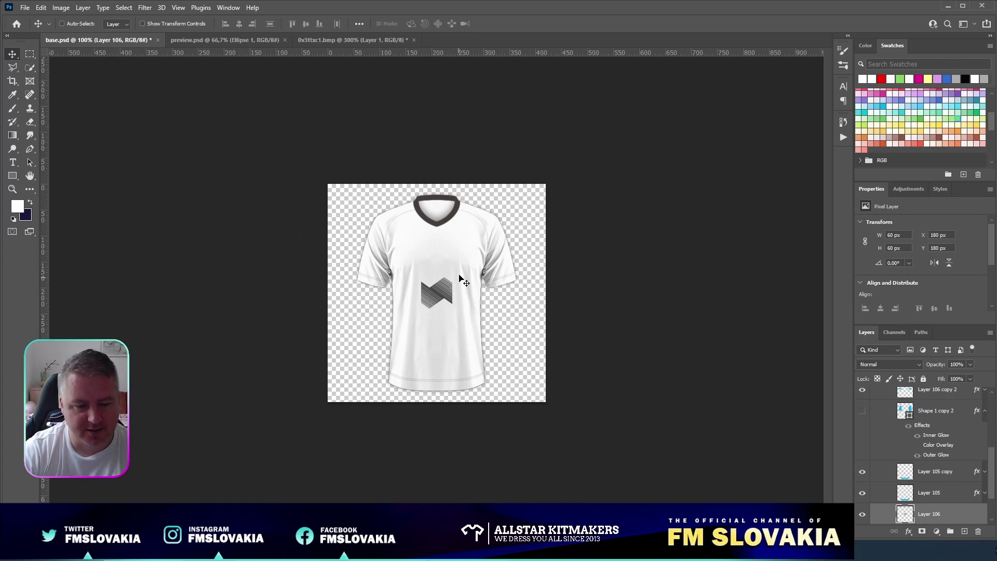
Duplicate the zigzag layer and move the copy 80 px up to Y 100 px
{"action": "key", "text": "ctrl"}
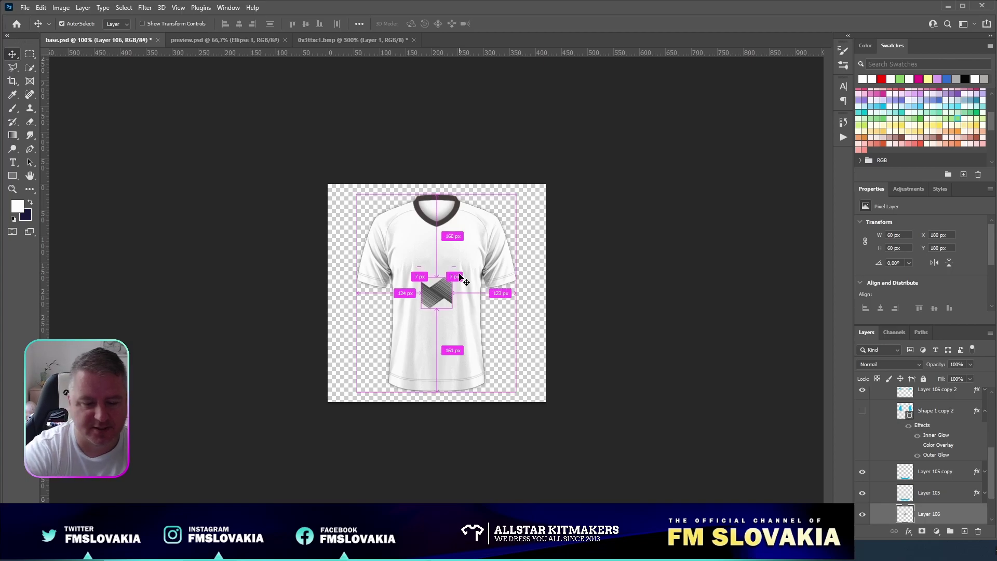
{"action": "key", "text": "ctrl+j"}
{"action": "key", "text": "shift+Up"}
{"action": "key", "text": "shift+Up"}
{"action": "key", "text": "shift+Up"}
{"action": "key", "text": "shift+Up"}
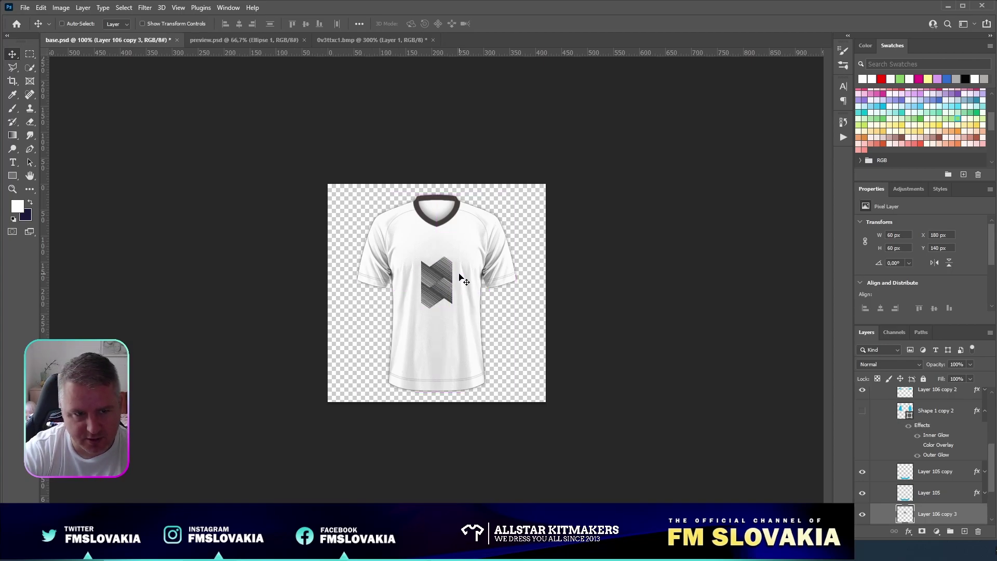
{"action": "key", "text": "shift+Up"}
{"action": "key", "text": "shift+Down"}
{"action": "key", "text": "shift+Up"}
{"action": "key", "text": "shift+Down"}
{"action": "key", "text": "shift+Up"}
{"action": "key", "text": "shift+Up"}
{"action": "key", "text": "shift+Up"}
{"action": "key", "text": "shift+Up"}
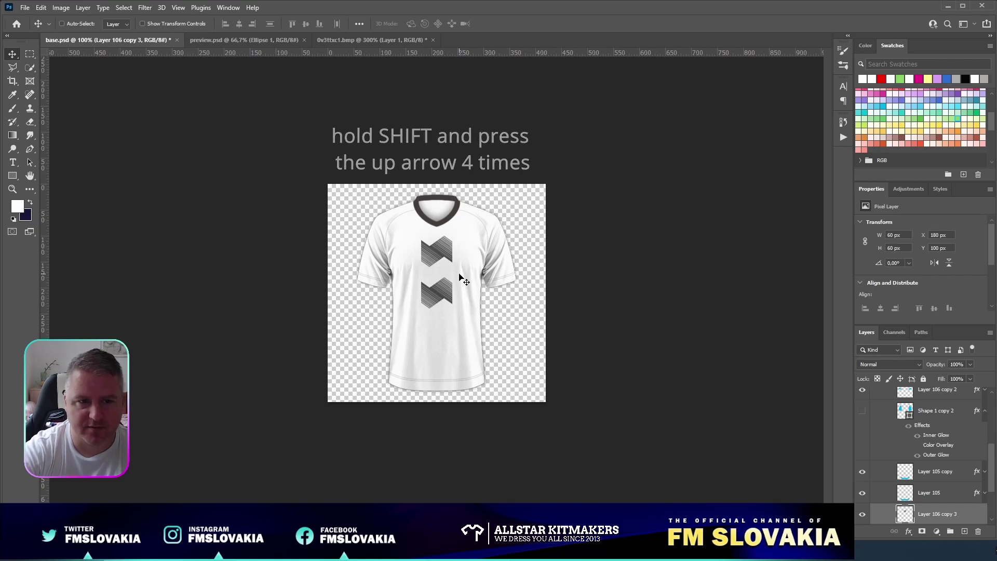
Make repeated zigzag copies, nudging each up or down to build the central column
{"action": "key", "text": "ctrl+j"}
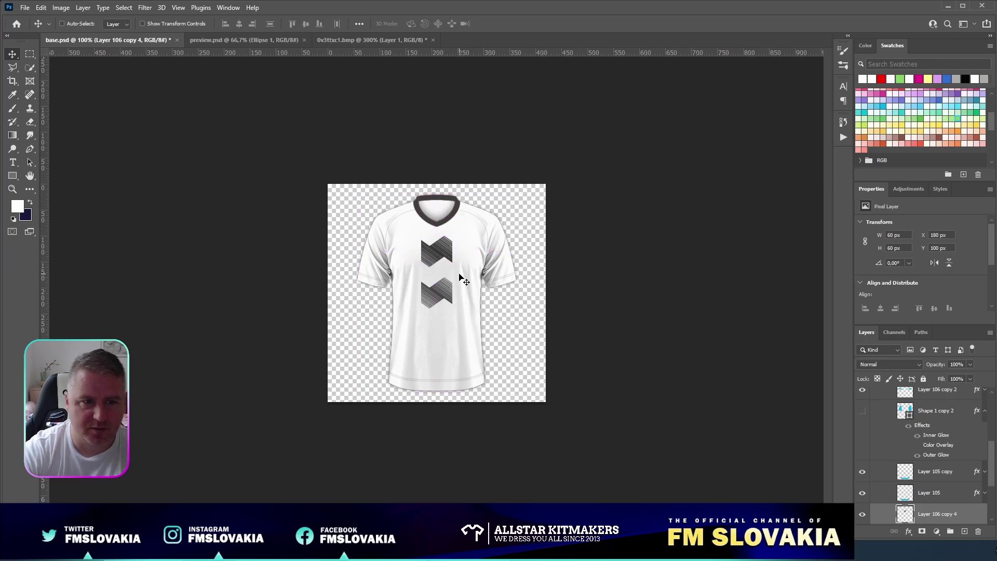
{"action": "key", "text": "shift+Up"}
{"action": "key", "text": "shift+Up"}
{"action": "key", "text": "shift+Up"}
{"action": "key", "text": "shift+Up"}
{"action": "key", "text": "shift+Up"}
{"action": "key", "text": "shift+Up"}
{"action": "key", "text": "shift+Up"}
{"action": "key", "text": "shift+Up"}
{"action": "key", "text": "ctrl+j"}
{"action": "key", "text": "shift+Up"}
{"action": "key", "text": "shift+Up"}
{"action": "key", "text": "shift+Up"}
{"action": "key", "text": "ctrl+j"}
{"action": "key", "text": "shift+Down"}
{"action": "key", "text": "shift+Down"}
{"action": "key", "text": "shift+Down"}
{"action": "key", "text": "shift+Down"}
{"action": "key", "text": "shift+Down"}
{"action": "key", "text": "shift+Down"}
{"action": "key", "text": "shift+Down"}
{"action": "key", "text": "shift+Down"}
{"action": "key", "text": "shift+Down"}
{"action": "key", "text": "shift+Down"}
{"action": "key", "text": "shift+Down"}
{"action": "key", "text": "shift+Down"}
{"action": "key", "text": "shift+Down"}
{"action": "key", "text": "shift+Down"}
{"action": "key", "text": "shift+Down"}
{"action": "key", "text": "ctrl"}
{"action": "key", "text": "ctrl+j"}
{"action": "key", "text": "shift+Down"}
{"action": "key", "text": "shift+Down"}
{"action": "key", "text": "shift+Down"}
{"action": "key", "text": "shift+Down"}
{"action": "key", "text": "shift+Down"}
{"action": "key", "text": "shift+Down"}
{"action": "key", "text": "shift+Down"}
{"action": "key", "text": "shift+Down"}
{"action": "key", "text": "shift+Down"}
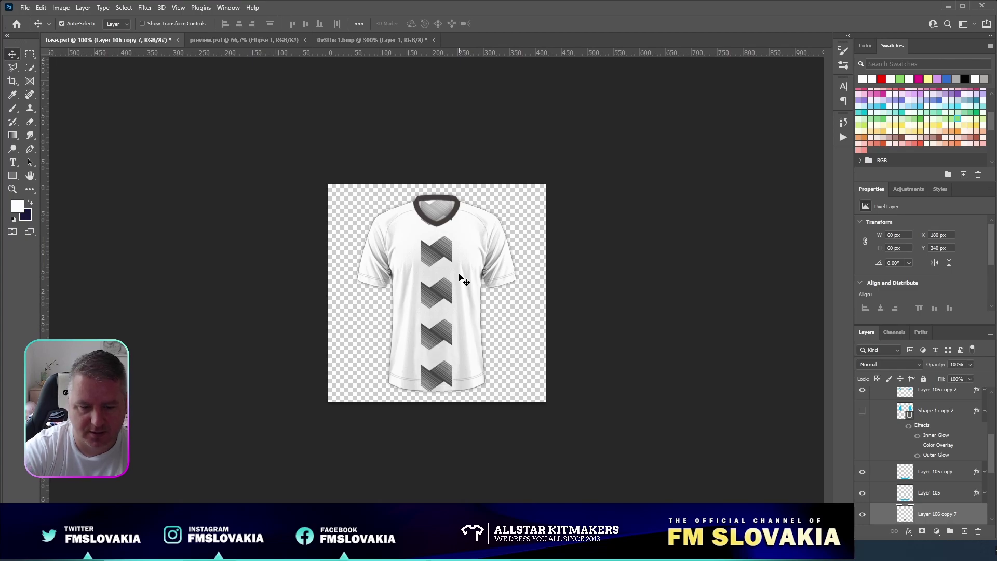
{"action": "key", "text": "ctrl+j"}
{"action": "key", "text": "shift+Down"}
{"action": "key", "text": "shift+Down"}
{"action": "key", "text": "shift+Down"}
{"action": "key", "text": "shift+Down"}
{"action": "key", "text": "shift+Down"}
{"action": "key", "text": "ctrl+j"}
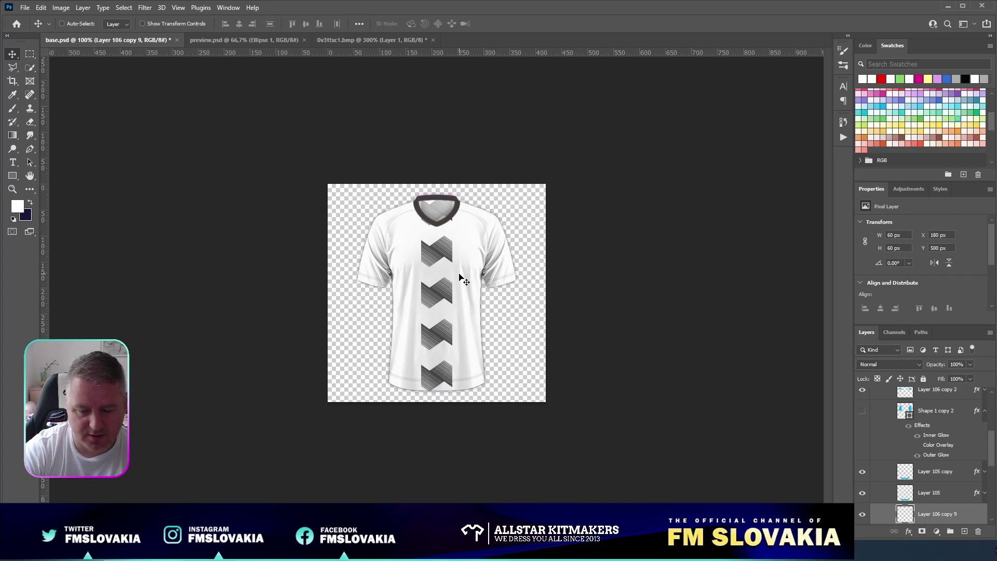
Select all the zigzag copy layers together in the Layers panel
{"action": "scroll", "coordinate": [954, 476], "scroll_direction": "down", "scroll_amount": 4}
{"action": "scroll", "coordinate": [950, 483], "scroll_direction": "down", "scroll_amount": 3}
{"action": "left_click", "coordinate": [941, 471], "text": "shift"}
{"action": "right_click", "coordinate": [942, 471]}
Merge the copies into a 60×620 px column at Y -130 px and duplicate it
{"action": "left_click", "coordinate": [971, 335]}
{"action": "key", "text": "shift+Up"}
{"action": "key", "text": "shift+Up"}
{"action": "key", "text": "shift+Up"}
{"action": "key", "text": "shift+Up"}
{"action": "key", "text": "shift+Up"}
{"action": "key", "text": "shift+Up"}
{"action": "key", "text": "shift+Up"}
{"action": "key", "text": "shift+Up"}
{"action": "key", "text": "shift+Up"}
{"action": "key", "text": "shift+Up"}
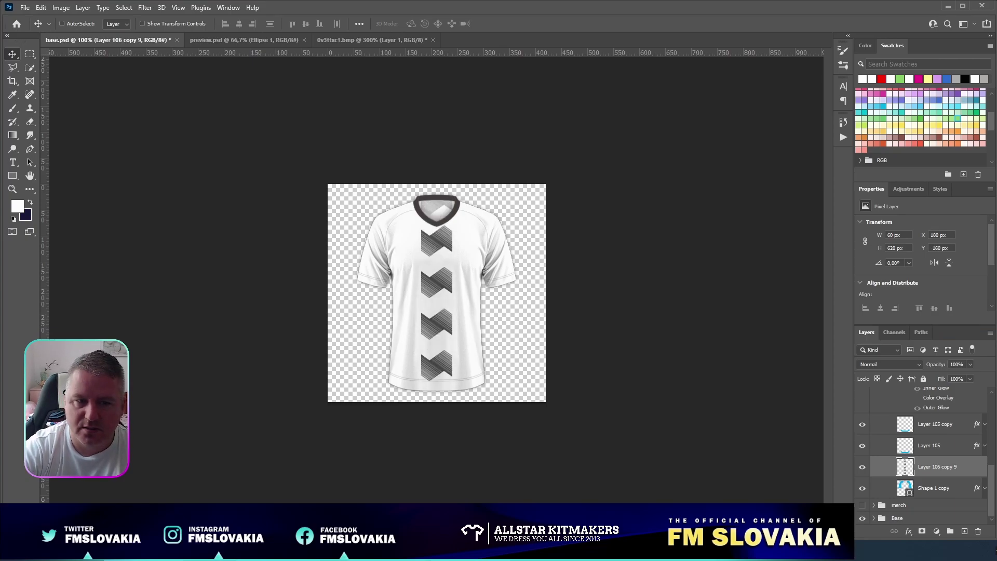
{"action": "key", "text": "shift+Down"}
{"action": "key", "text": "shift+Down"}
{"action": "key", "text": "shift+Down"}
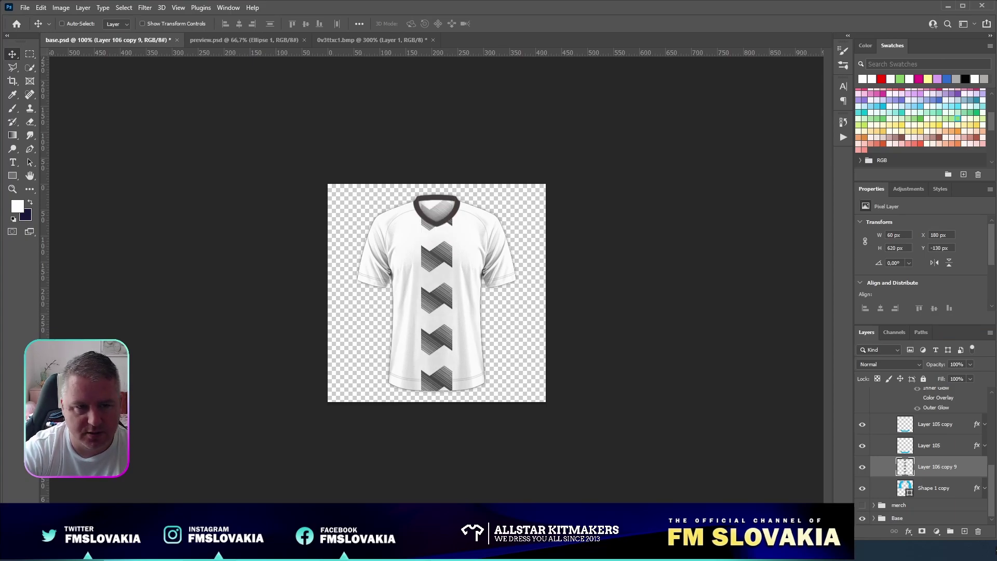
{"action": "key", "text": "shift+Down"}
{"action": "key", "text": "shift+Down"}
{"action": "key", "text": "shift+Down"}
{"action": "key", "text": "shift+Down"}
{"action": "key", "text": "shift+Down"}
{"action": "key", "text": "shift+Down"}
{"action": "key", "text": "shift+Down"}
{"action": "key", "text": "shift+Down"}
{"action": "key", "text": "shift+Down"}
{"action": "key", "text": "shift+Down"}
{"action": "key", "text": "shift+Down"}
{"action": "key", "text": "shift+Down"}
{"action": "key", "text": "shift+Down"}
{"action": "key", "text": "shift+Down"}
{"action": "key", "text": "shift+Down"}
{"action": "key", "text": "shift+Down"}
{"action": "key", "text": "shift+Down"}
{"action": "key", "text": "shift+Down"}
{"action": "key", "text": "shift+Down"}
{"action": "key", "text": "shift+Down"}
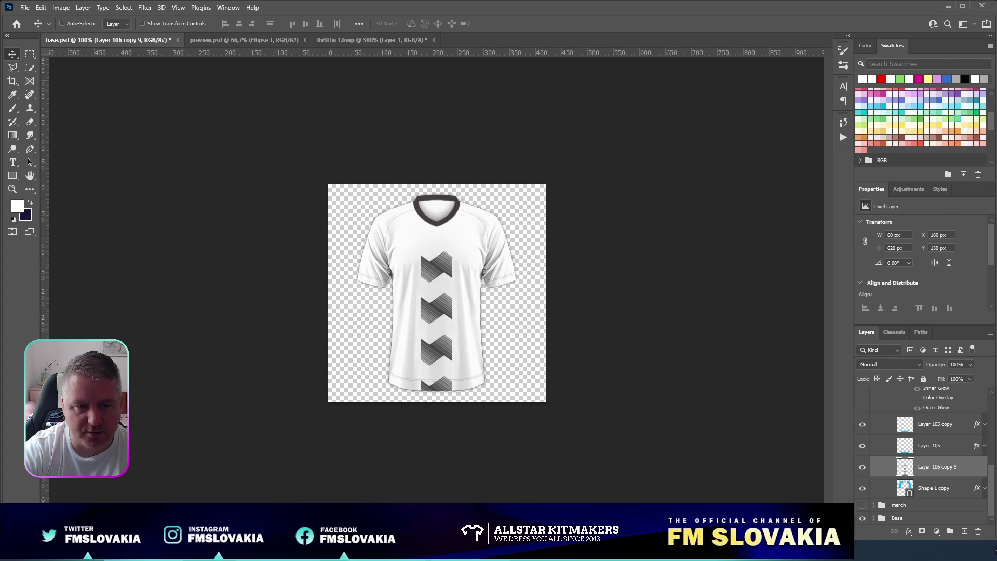
{"action": "key", "text": "shift+Up"}
{"action": "key", "text": "shift+Up"}
{"action": "key", "text": "shift+Up"}
{"action": "key", "text": "shift+Up"}
{"action": "key", "text": "shift+Up"}
{"action": "key", "text": "shift+Up"}
{"action": "key", "text": "shift+Up"}
{"action": "key", "text": "shift+Up"}
{"action": "key", "text": "shift+Up"}
{"action": "key", "text": "shift+Up"}
{"action": "key", "text": "shift+Up"}
{"action": "key", "text": "shift+Up"}
{"action": "key", "text": "shift+Up"}
{"action": "key", "text": "shift+Up"}
{"action": "key", "text": "shift+Up"}
{"action": "key", "text": "shift+Up"}
{"action": "key", "text": "shift+Up"}
{"action": "key", "text": "shift+Up"}
{"action": "key", "text": "shift+Up"}
{"action": "key", "text": "shift+Up"}
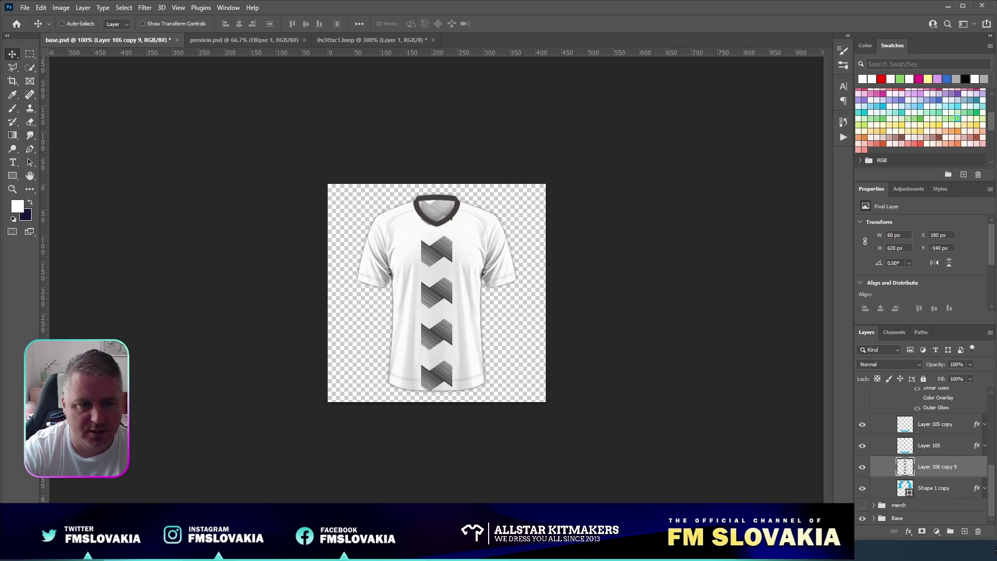
{"action": "key", "text": "shift+Down"}
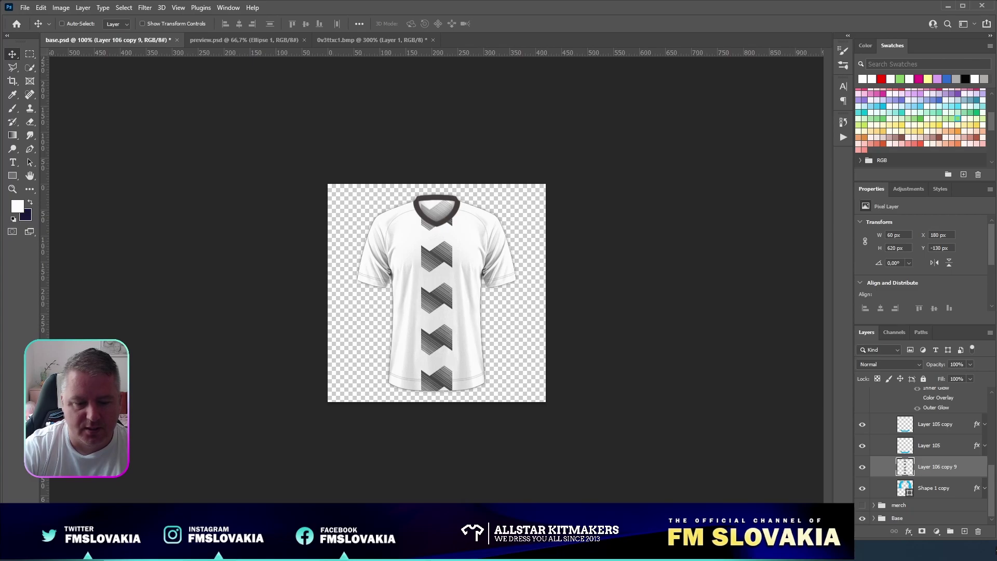
{"action": "key", "text": "ctrl+j"}
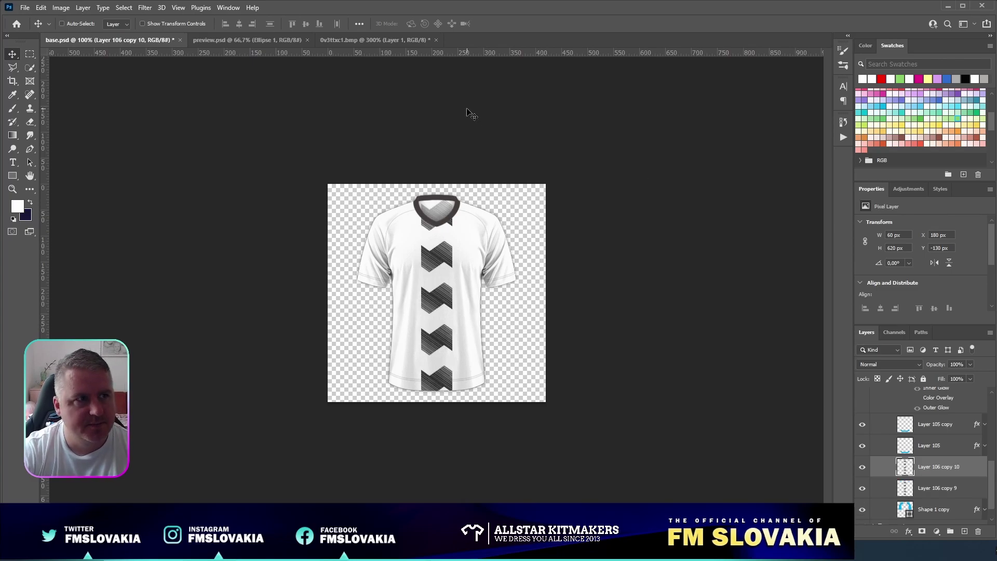
Flip the duplicate column horizontally, shift it left and up, and select both columns
{"action": "left_click", "coordinate": [41, 7]}
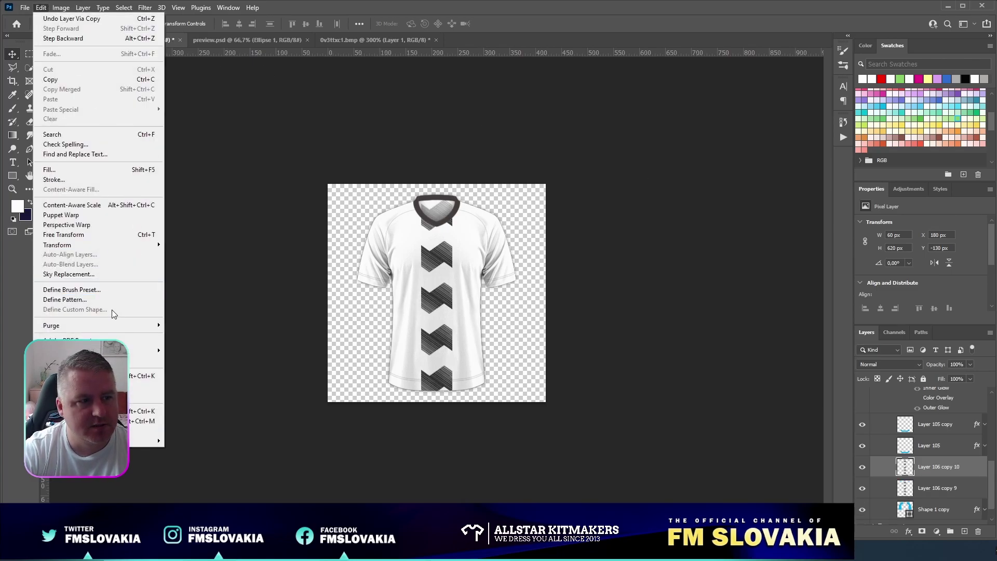
{"action": "mouse_move", "coordinate": [102, 246]}
{"action": "left_click", "coordinate": [221, 423]}
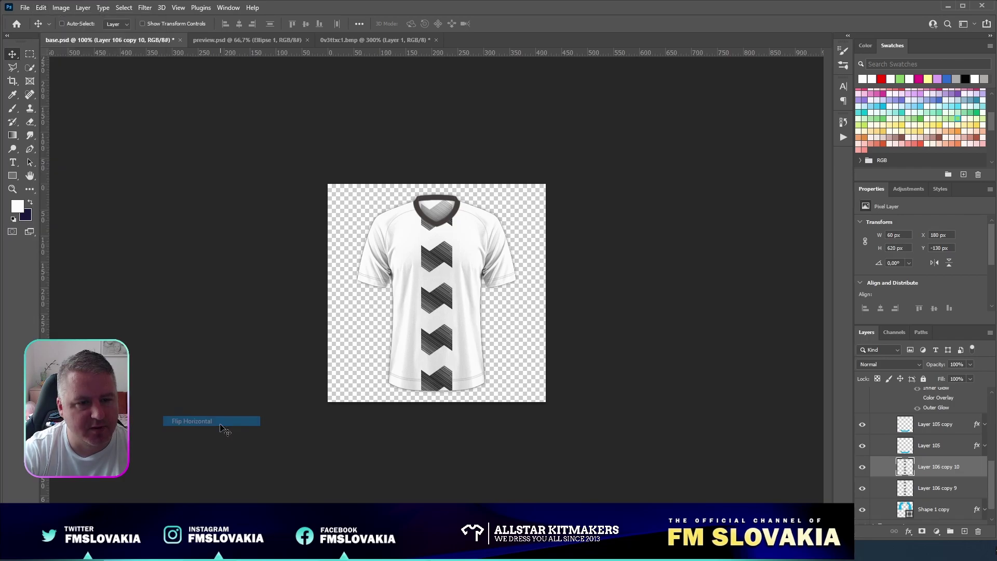
{"action": "key", "text": "shift+Left"}
{"action": "key", "text": "shift+Left"}
{"action": "key", "text": "shift+Left"}
{"action": "key", "text": "shift+Left"}
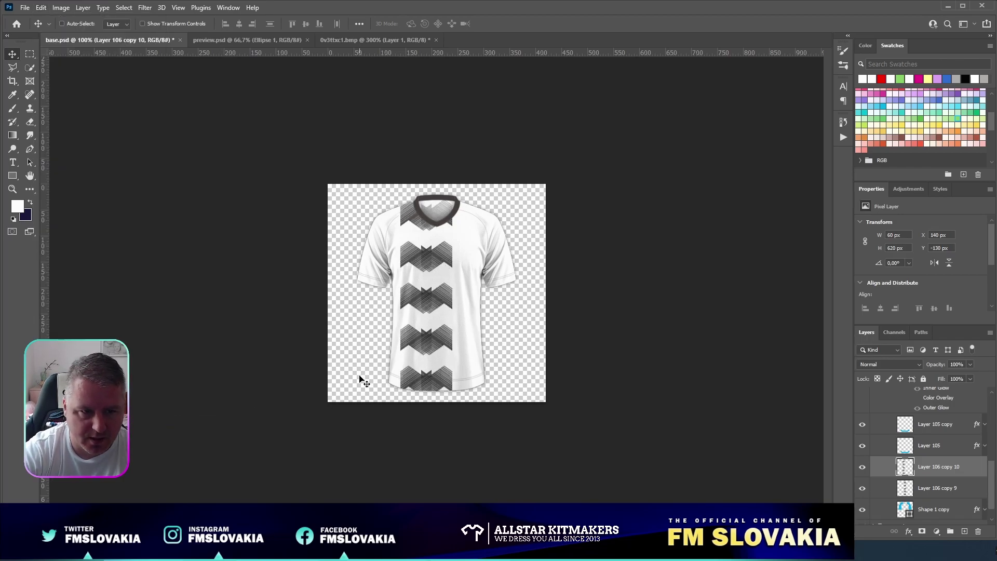
{"action": "key", "text": "shift+Left"}
{"action": "key", "text": "shift+Left"}
{"action": "key", "text": "shift+Up"}
{"action": "key", "text": "shift+Up"}
{"action": "key", "text": "shift+Up"}
{"action": "key", "text": "shift+Up"}
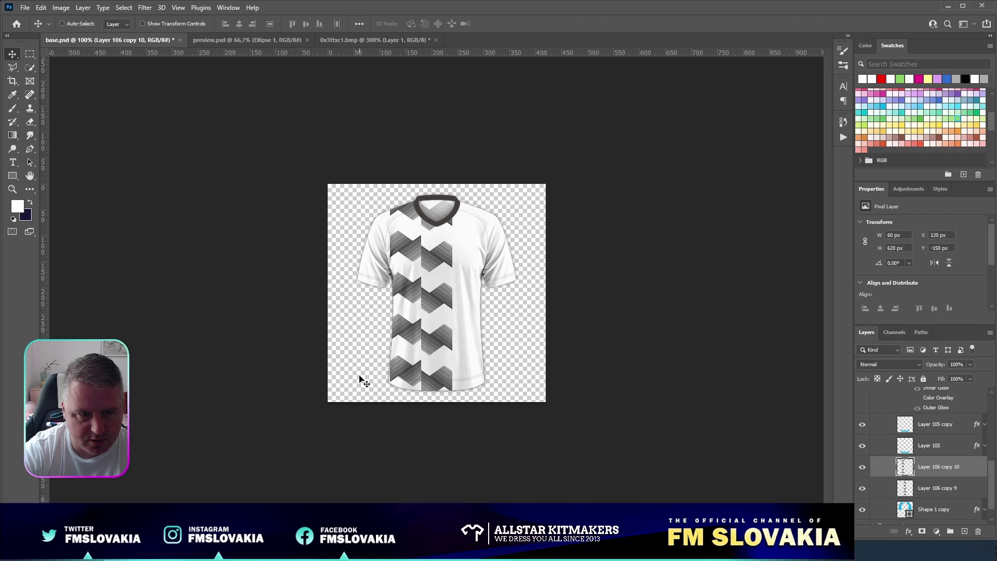
{"action": "key", "text": "ctrl"}
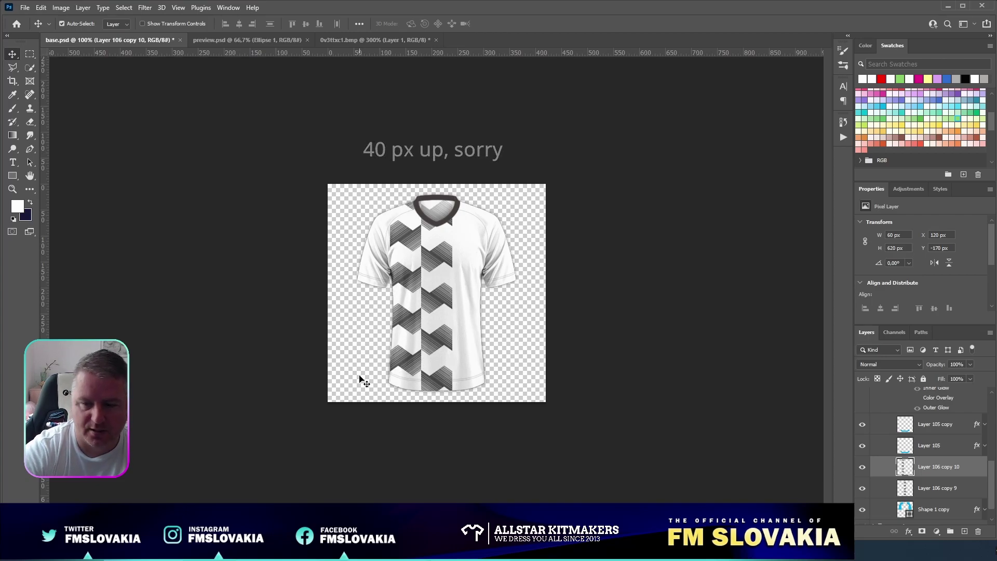
{"action": "left_click", "coordinate": [957, 492], "text": "shift"}
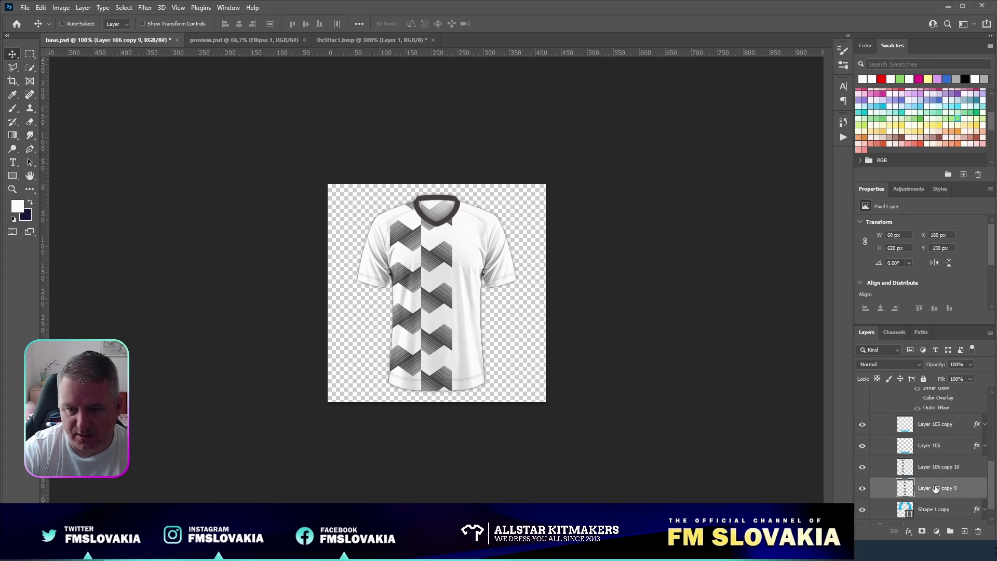
Duplicate the zigzag columns twice, shifting each set right across the shirt
{"action": "key", "text": "ctrl+j"}
{"action": "key", "text": "shift+Right"}
{"action": "key", "text": "shift+Right"}
{"action": "key", "text": "shift+Right"}
{"action": "key", "text": "shift+Right"}
{"action": "key", "text": "shift+Right"}
{"action": "key", "text": "shift+Right"}
{"action": "key", "text": "shift+Right"}
{"action": "key", "text": "shift+Right"}
{"action": "key", "text": "shift+Right"}
{"action": "key", "text": "shift+Right"}
{"action": "key", "text": "shift+Right"}
{"action": "key", "text": "shift+Right"}
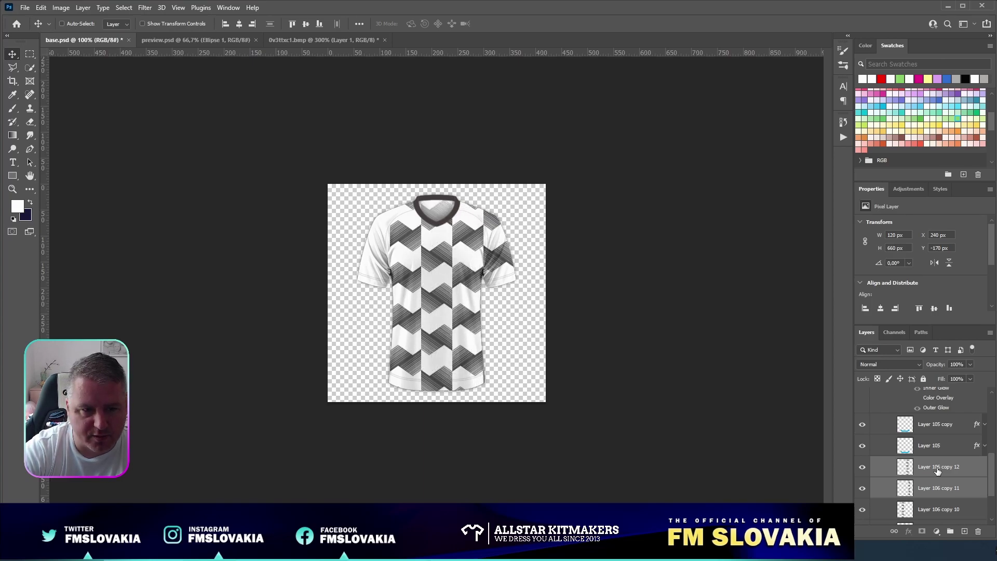
{"action": "key", "text": "ctrl+j"}
{"action": "key", "text": "shift+Right"}
{"action": "key", "text": "shift+Right"}
{"action": "key", "text": "shift+Right"}
{"action": "key", "text": "shift+Right"}
{"action": "key", "text": "shift+Right"}
{"action": "key", "text": "shift+Right"}
{"action": "key", "text": "shift+Right"}
{"action": "key", "text": "shift+Right"}
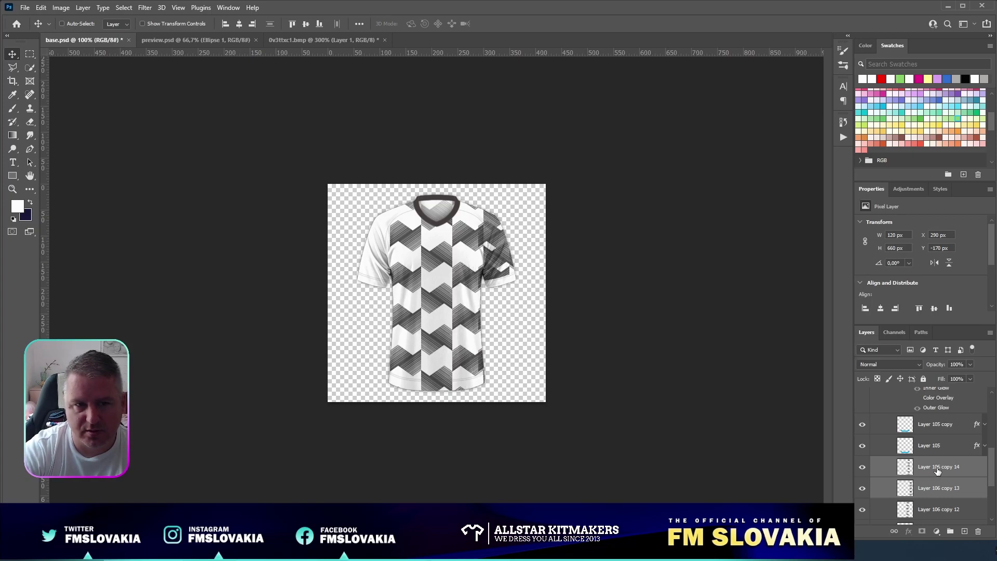
{"action": "key", "text": "shift+Right"}
{"action": "key", "text": "shift+Right"}
{"action": "key", "text": "shift+Right"}
{"action": "key", "text": "shift+Right"}
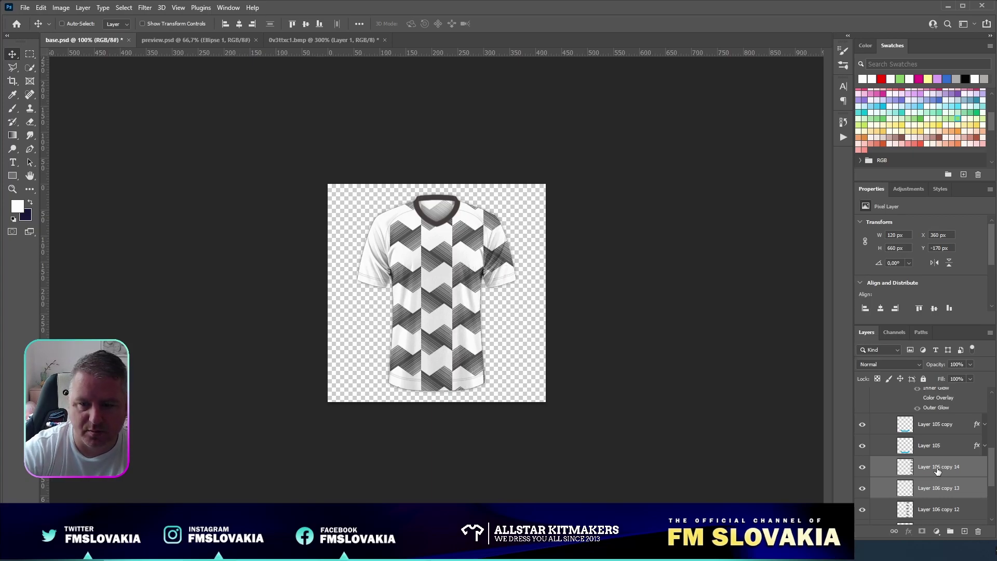
Select Layer 106 copy 14 through copy 9 together in the Layers panel
{"action": "scroll", "coordinate": [944, 470], "scroll_direction": "down", "scroll_amount": 2}
{"action": "left_click", "coordinate": [948, 424]}
{"action": "scroll", "coordinate": [952, 463], "scroll_direction": "down", "scroll_amount": 3}
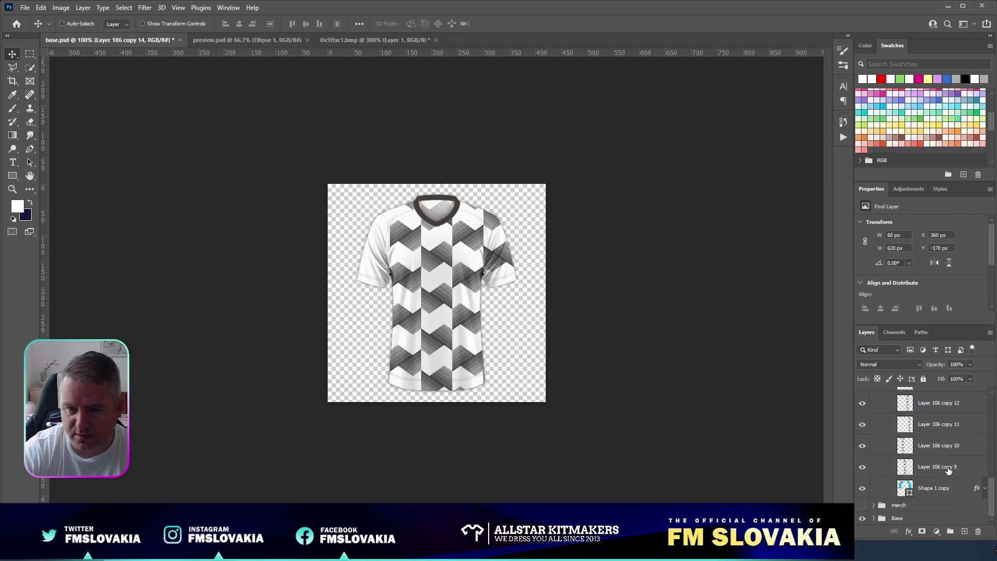
{"action": "left_click", "coordinate": [948, 466], "text": "shift"}
{"action": "scroll", "coordinate": [950, 467], "scroll_direction": "up", "scroll_amount": 2}
{"action": "key", "text": "shift+Left"}
{"action": "key", "text": "shift+Left"}
{"action": "key", "text": "shift+Left"}
{"action": "key", "text": "shift+Left"}
{"action": "key", "text": "shift+Left"}
{"action": "key", "text": "shift+Left"}
{"action": "key", "text": "shift+Left"}
{"action": "key", "text": "shift+Left"}
{"action": "key", "text": "shift+Left"}
{"action": "key", "text": "shift+Left"}
{"action": "key", "text": "shift+Left"}
{"action": "key", "text": "shift+Left"}
{"action": "key", "text": "shift+Left"}
{"action": "key", "text": "shift+Left"}
{"action": "key", "text": "shift+Left"}
{"action": "key", "text": "shift+Left"}
{"action": "key", "text": "shift+Left"}
{"action": "key", "text": "shift+Left"}
{"action": "key", "text": "shift+Left"}
{"action": "key", "text": "shift+Left"}
{"action": "key", "text": "shift+Left"}
{"action": "key", "text": "shift+Left"}
{"action": "key", "text": "shift+Left"}
{"action": "key", "text": "shift+Left"}
{"action": "key", "text": "shift+Left"}
{"action": "key", "text": "shift+Left"}
{"action": "scroll", "coordinate": [945, 465], "scroll_direction": "up", "scroll_amount": 3}
Merge the selected strips into one layer, duplicate it, and slide the copy right
{"action": "right_click", "coordinate": [934, 461]}
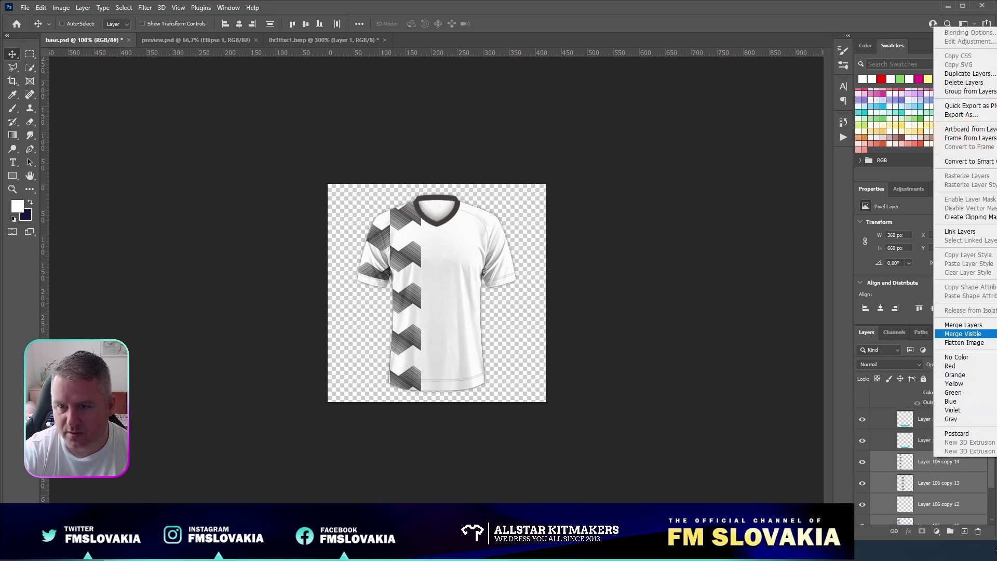
{"action": "left_click", "coordinate": [966, 325]}
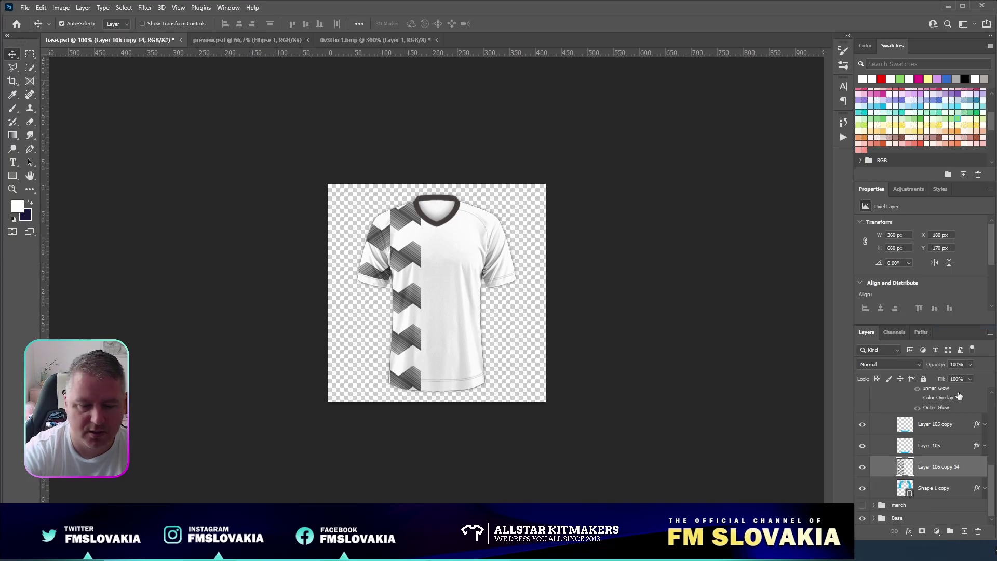
{"action": "key", "text": "ctrl+j"}
{"action": "key", "text": "shift+Right"}
{"action": "key", "text": "shift+Right"}
{"action": "key", "text": "shift+Right"}
{"action": "key", "text": "shift+Right"}
{"action": "key", "text": "shift+Right"}
{"action": "key", "text": "shift+Right"}
{"action": "key", "text": "shift+Right"}
{"action": "key", "text": "shift+Right"}
{"action": "key", "text": "shift+Right"}
{"action": "key", "text": "shift+Right"}
{"action": "key", "text": "shift+Right"}
{"action": "key", "text": "shift+Right"}
{"action": "key", "text": "shift+Right"}
{"action": "key", "text": "shift+Right"}
{"action": "key", "text": "shift+Right"}
{"action": "key", "text": "shift+Right"}
Merge both pattern halves into a single 720×660 px Layer 106 copy 15
{"action": "key", "text": "shift+Right"}
{"action": "key", "text": "shift+Right"}
{"action": "key", "text": "shift+Right"}
{"action": "key", "text": "shift+Right"}
{"action": "key", "text": "shift+Right"}
{"action": "key", "text": "shift+Right"}
{"action": "key", "text": "shift+Right"}
{"action": "key", "text": "shift+Right"}
{"action": "key", "text": "shift+Right"}
{"action": "key", "text": "shift+Right"}
{"action": "key", "text": "shift+Right"}
{"action": "key", "text": "shift+Right"}
{"action": "key", "text": "shift+Right"}
{"action": "key", "text": "shift+Right"}
{"action": "key", "text": "shift+Right"}
{"action": "key", "text": "shift+Right"}
{"action": "key", "text": "shift+Right"}
{"action": "key", "text": "shift+Right"}
{"action": "key", "text": "shift+Right"}
{"action": "key", "text": "shift+Right"}
{"action": "left_click", "coordinate": [950, 488], "text": "shift"}
{"action": "right_click", "coordinate": [949, 489]}
{"action": "left_click", "coordinate": [988, 355]}
{"action": "key", "text": "shift+Right"}
{"action": "key", "text": "shift+Right"}
{"action": "key", "text": "shift+Right"}
{"action": "key", "text": "shift+Right"}
{"action": "key", "text": "shift+Right"}
{"action": "key", "text": "shift+Right"}
{"action": "key", "text": "Right"}
{"action": "key", "text": "ctrl+t"}
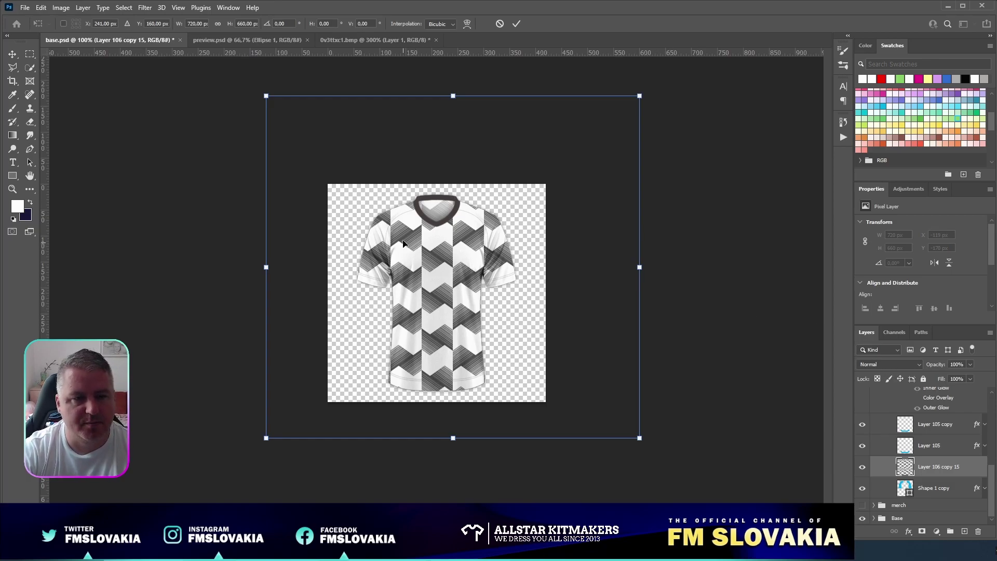
Scale the pattern proportionally through widths of 690, 620 and 610 px, then reposition it
{"action": "left_click", "coordinate": [218, 24]}
{"action": "double_click", "coordinate": [197, 24]}
{"action": "type", "text": "690"}
{"action": "key", "text": "Return"}
{"action": "type", "text": "620"}
{"action": "key", "text": "Return"}
{"action": "type", "text": "610"}
{"action": "key", "text": "Return"}
{"action": "left_click_drag", "start_coordinate": [453, 250], "coordinate": [449, 255]}
{"action": "key", "text": "ctrl+semicolon"}
Set the pattern width to 590 px and nudge it one pixel right and down
{"action": "left_click", "coordinate": [198, 23]}
{"action": "key", "text": "shift+Down"}
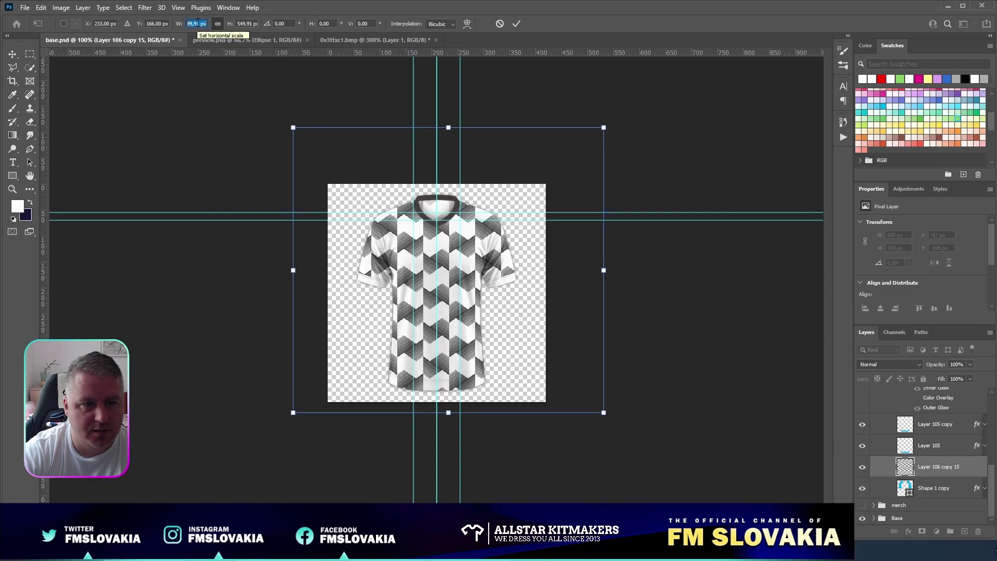
{"action": "key", "text": "shift+Down"}
{"action": "key", "text": "shift+Up"}
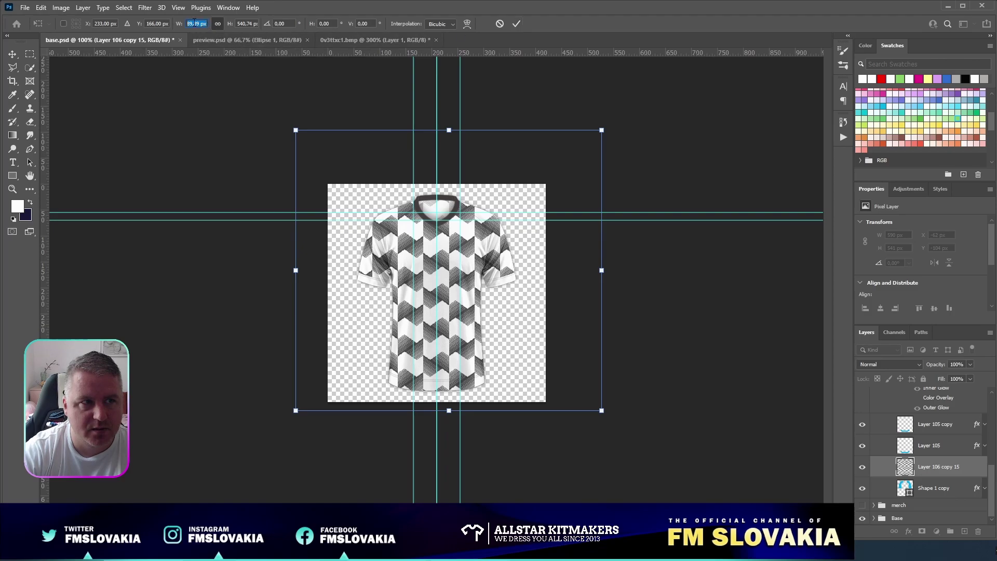
{"action": "left_click", "coordinate": [199, 22]}
{"action": "key", "text": "Return"}
{"action": "type", "text": "590"}
{"action": "key", "text": "Return"}
{"action": "key", "text": "Return"}
{"action": "key", "text": "Right"}
{"action": "key", "text": "Down"}
Move Layer 106 copy 15 below Shape 1 copy, set 20% opacity, and hide guides
{"action": "key", "text": "Left"}
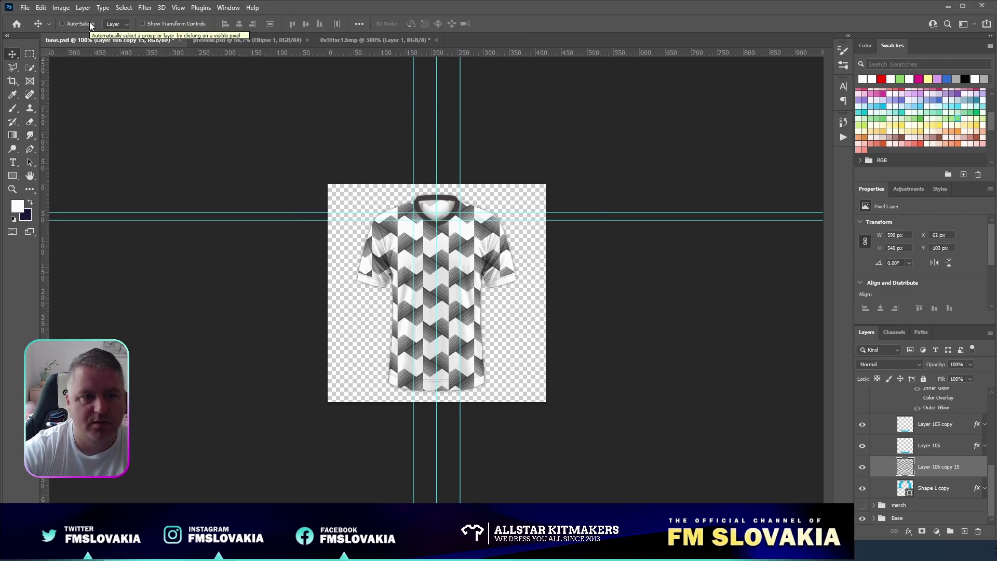
{"action": "left_click_drag", "start_coordinate": [931, 466], "coordinate": [949, 492]}
{"action": "type", "text": "20"}
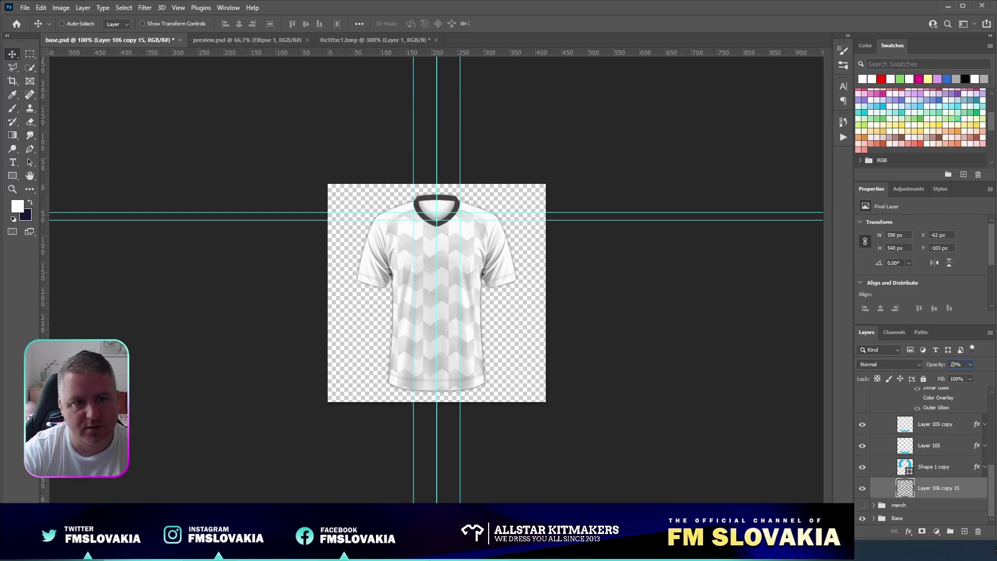
{"action": "key", "text": "ctrl+semicolon"}
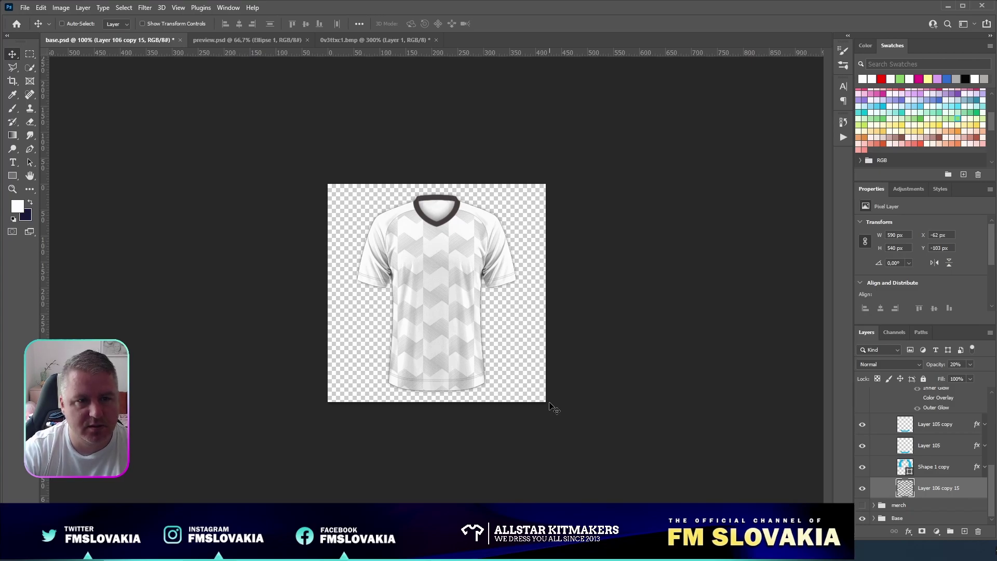
Hide the merch group, add a horizontal guide at 220 px, and marquee-select from shirt centre to upper left
{"action": "left_click", "coordinate": [861, 505]}
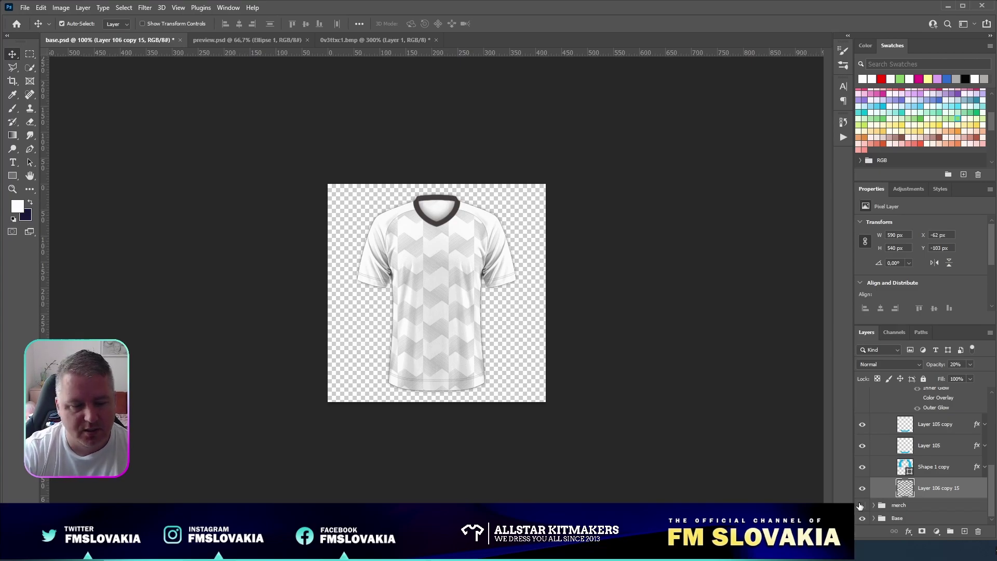
{"action": "key", "text": "ctrl+semicolon"}
{"action": "left_click_drag", "start_coordinate": [520, 54], "coordinate": [504, 293]}
{"action": "left_click", "coordinate": [29, 54]}
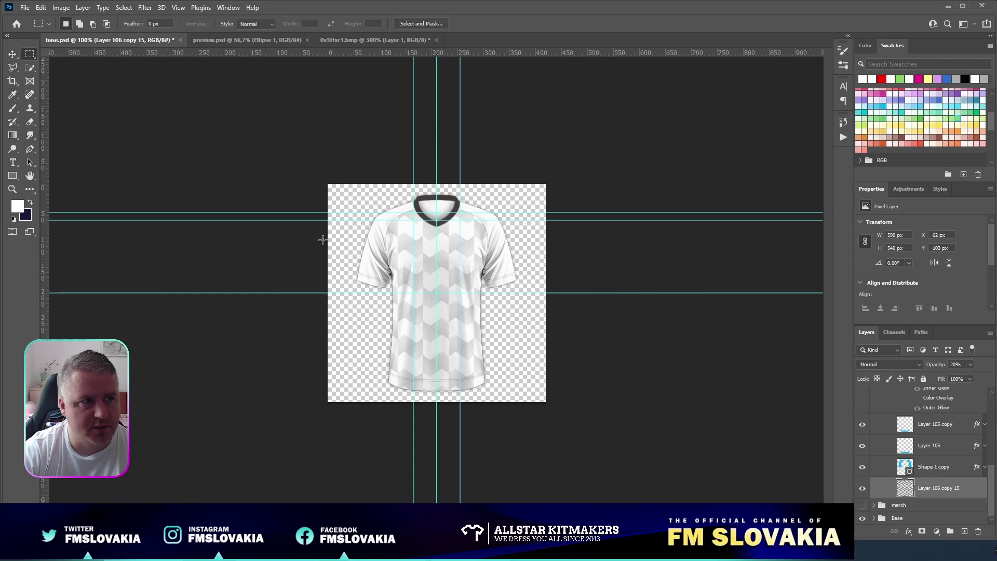
{"action": "left_click_drag", "start_coordinate": [436, 293], "coordinate": [374, 150]}
Copy the selected pattern area to a new layer, hide Layer 106 copy 15, and start a free transform
{"action": "right_click", "coordinate": [436, 294]}
{"action": "left_click", "coordinate": [503, 366]}
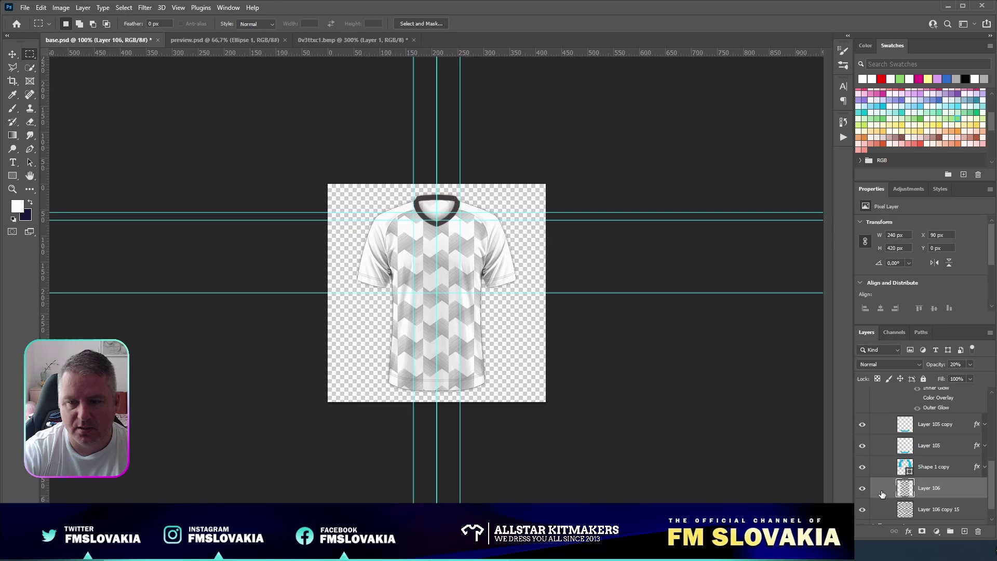
{"action": "left_click", "coordinate": [862, 510]}
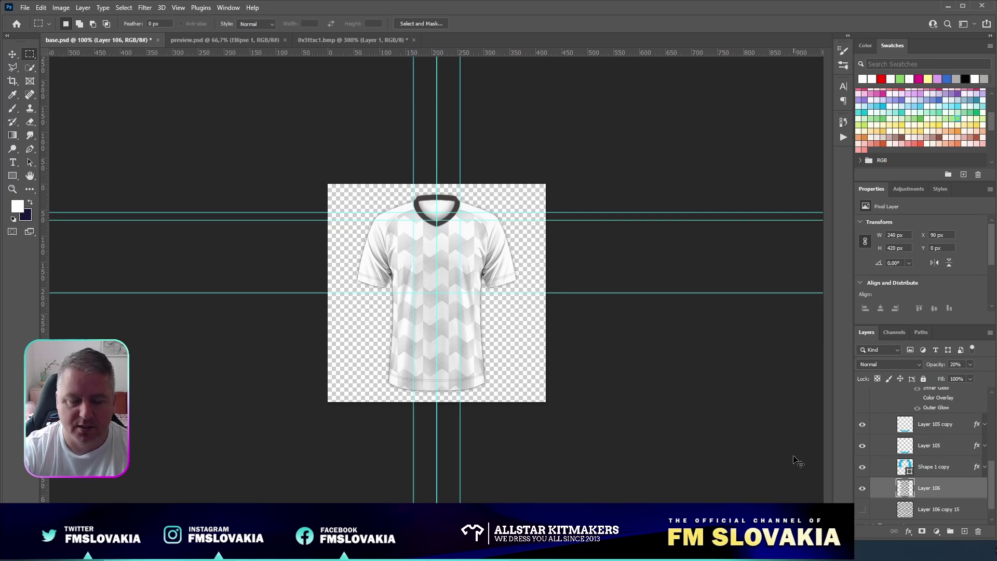
{"action": "key", "text": "ctrl+t"}
Apply a Squeeze warp with bend 20 to the pattern piece and commit it
{"action": "left_click", "coordinate": [467, 23]}
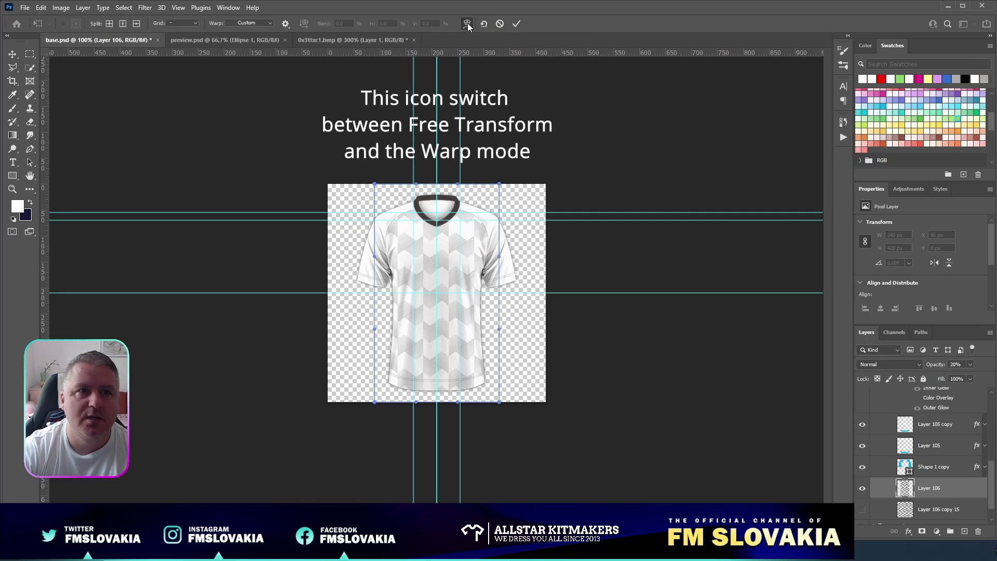
{"action": "left_click", "coordinate": [248, 23]}
{"action": "left_click", "coordinate": [252, 181]}
{"action": "left_click", "coordinate": [340, 23]}
{"action": "type", "text": "20"}
{"action": "key", "text": "Return"}
{"action": "left_click", "coordinate": [515, 24]}
Resize the warped piece from its top and bottom edges to 420 px tall
{"action": "key", "text": "ctrl+t"}
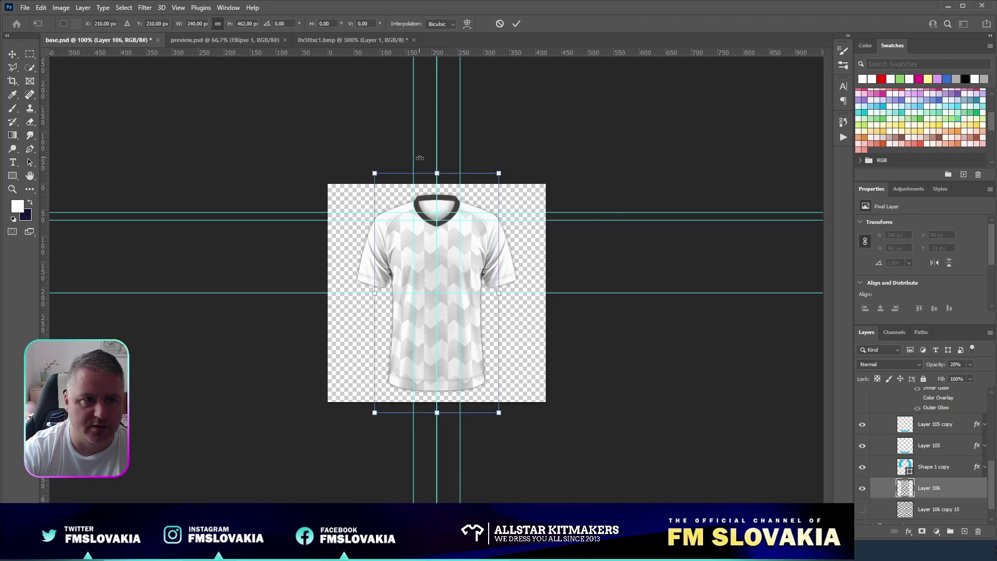
{"action": "left_click_drag", "start_coordinate": [436, 173], "coordinate": [437, 179]}
{"action": "key", "text": "ctrl+z"}
{"action": "left_click_drag", "start_coordinate": [436, 173], "coordinate": [437, 183]}
{"action": "left_click_drag", "start_coordinate": [441, 413], "coordinate": [442, 404]}
Commit the resize, try pattern opacity values around 20%, hide the guides, and switch to the browser
{"action": "left_click", "coordinate": [517, 24]}
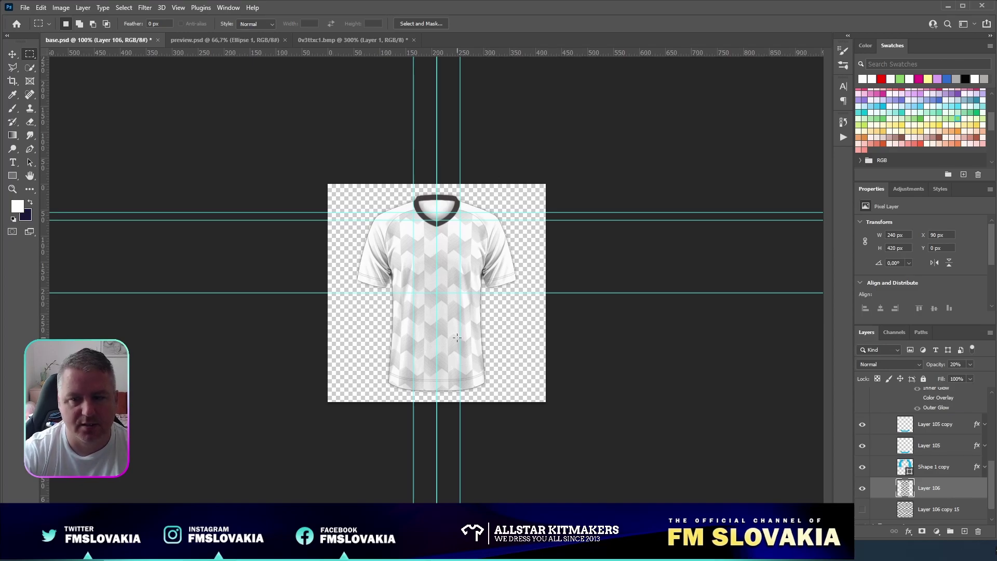
{"action": "left_click_drag", "start_coordinate": [944, 366], "coordinate": [939, 367]}
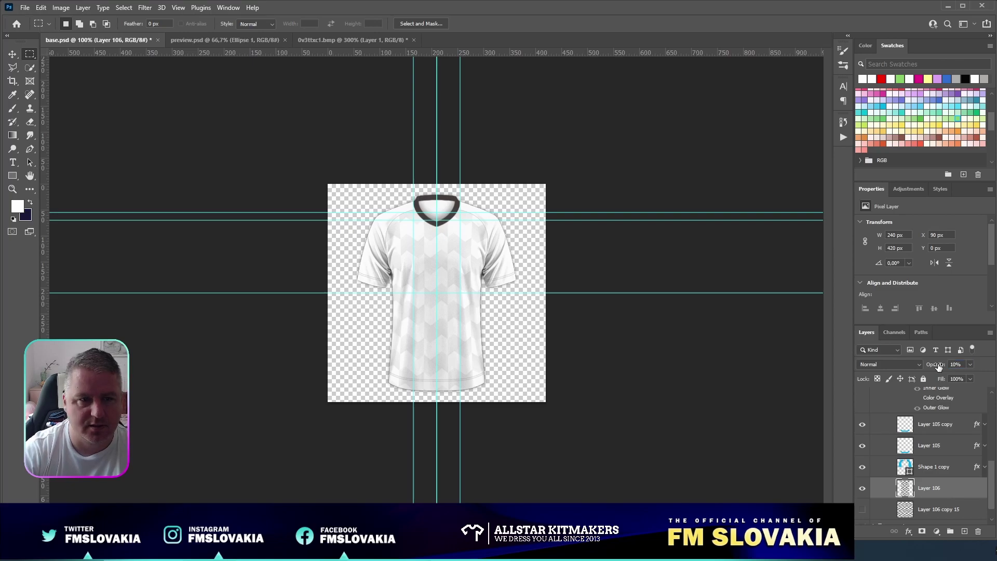
{"action": "key", "text": "ctrl+semicolon"}
{"action": "left_click_drag", "start_coordinate": [943, 364], "coordinate": [970, 368]}
{"action": "key", "text": "alt+Tab"}
{"action": "key", "text": "alt+Tab"}
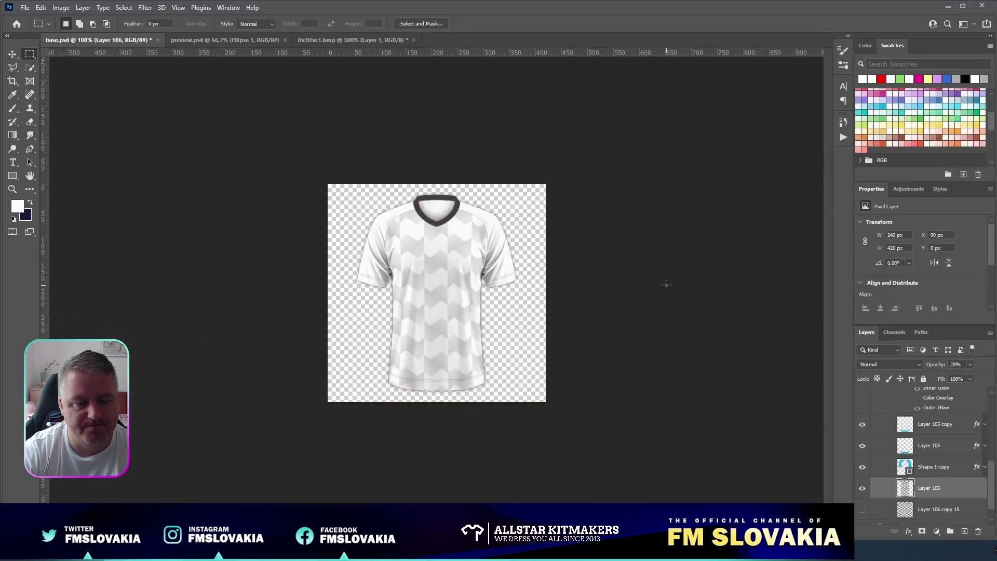